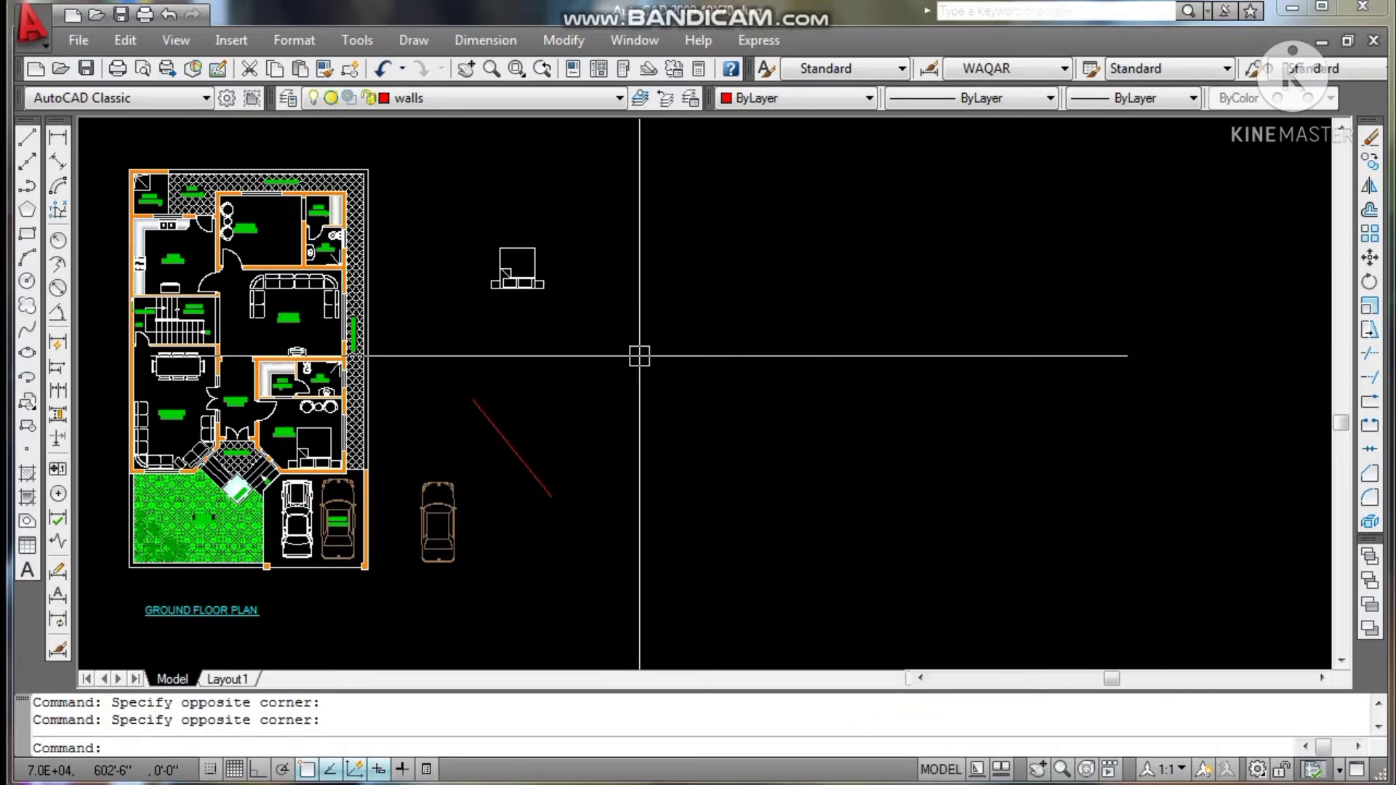
Start aligning the P.R door, matching its hinge-side end to the midpoint of the wall stub beside the Entr Passage opening.
{"action": "left_click", "coordinate": [572, 40]}
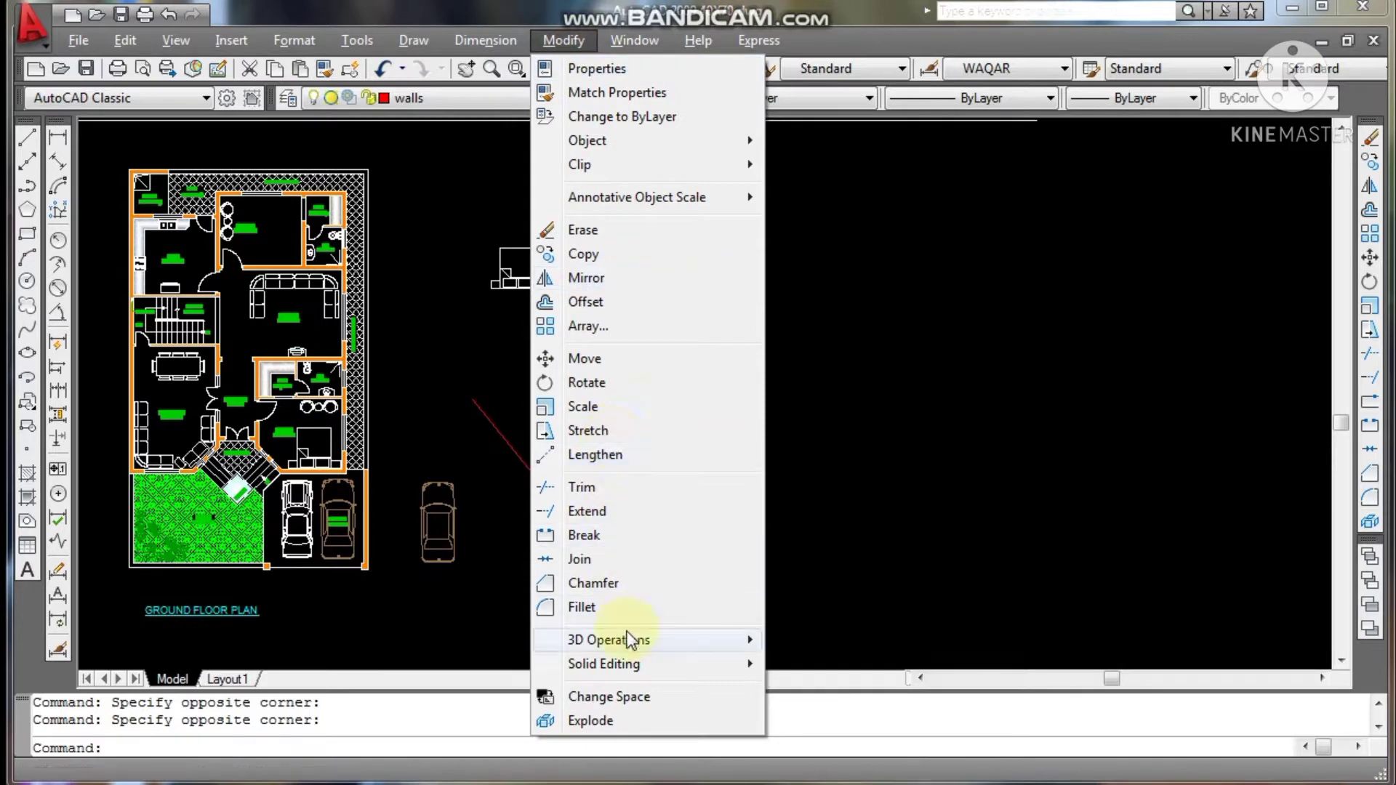
{"action": "mouse_move", "coordinate": [676, 640]}
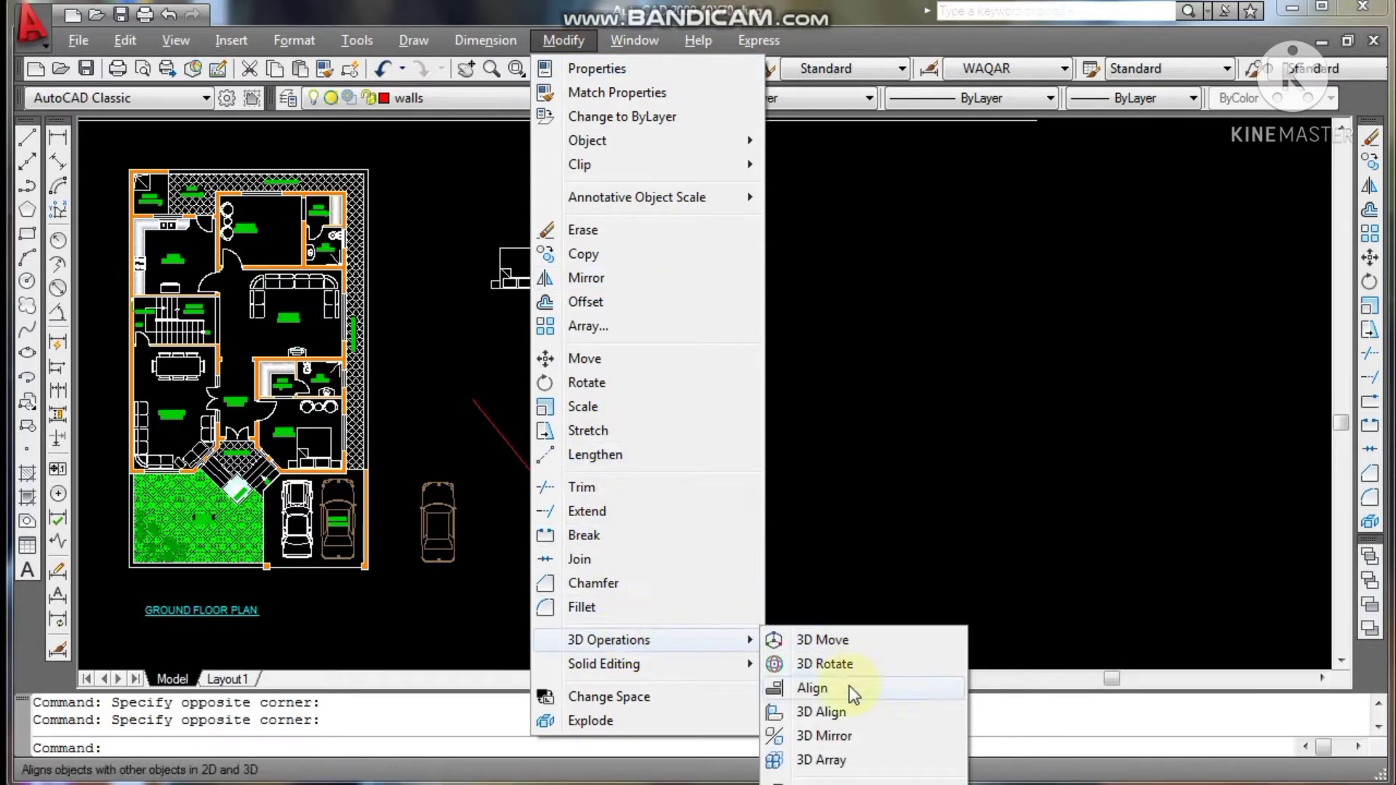
{"action": "left_click", "coordinate": [801, 688]}
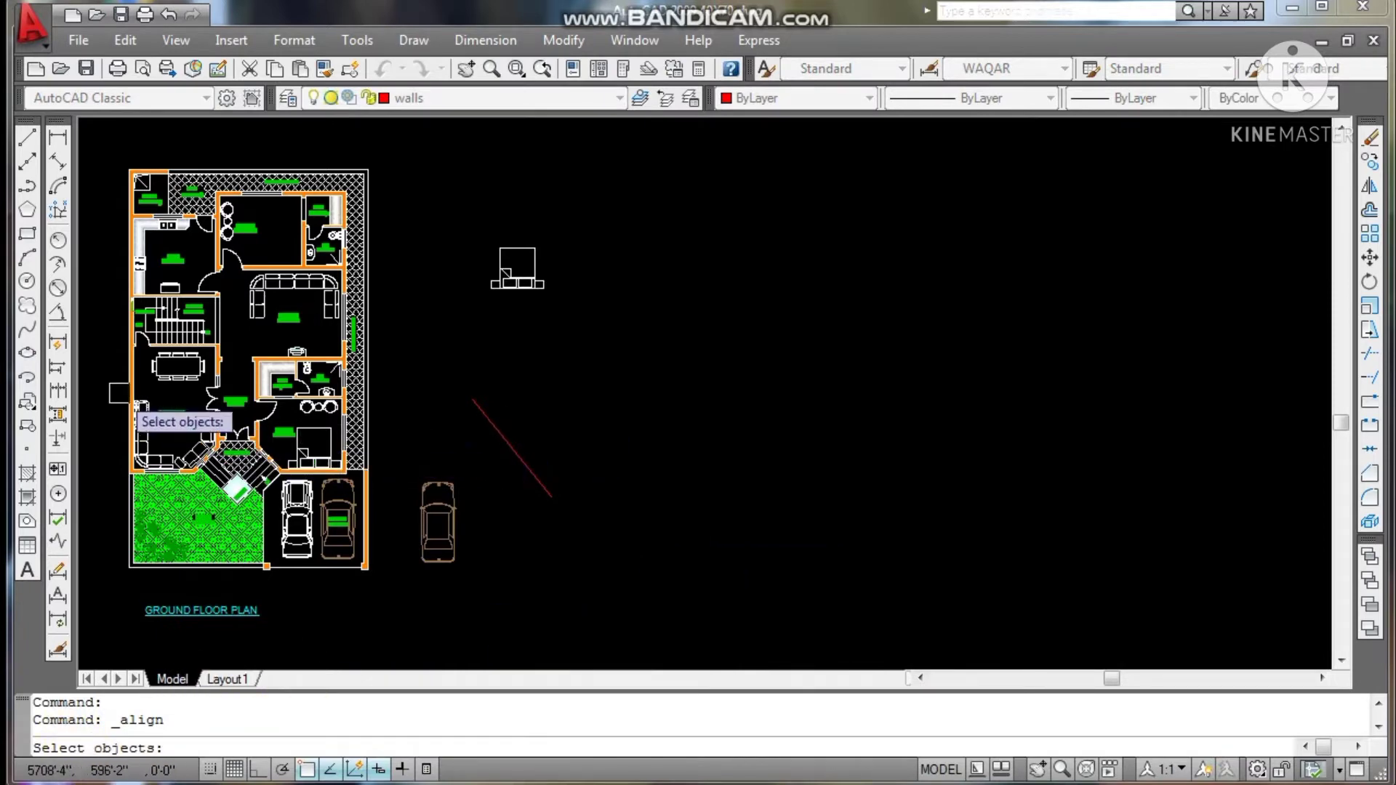
{"action": "scroll", "coordinate": [134, 413], "scroll_direction": "up", "scroll_amount": 5}
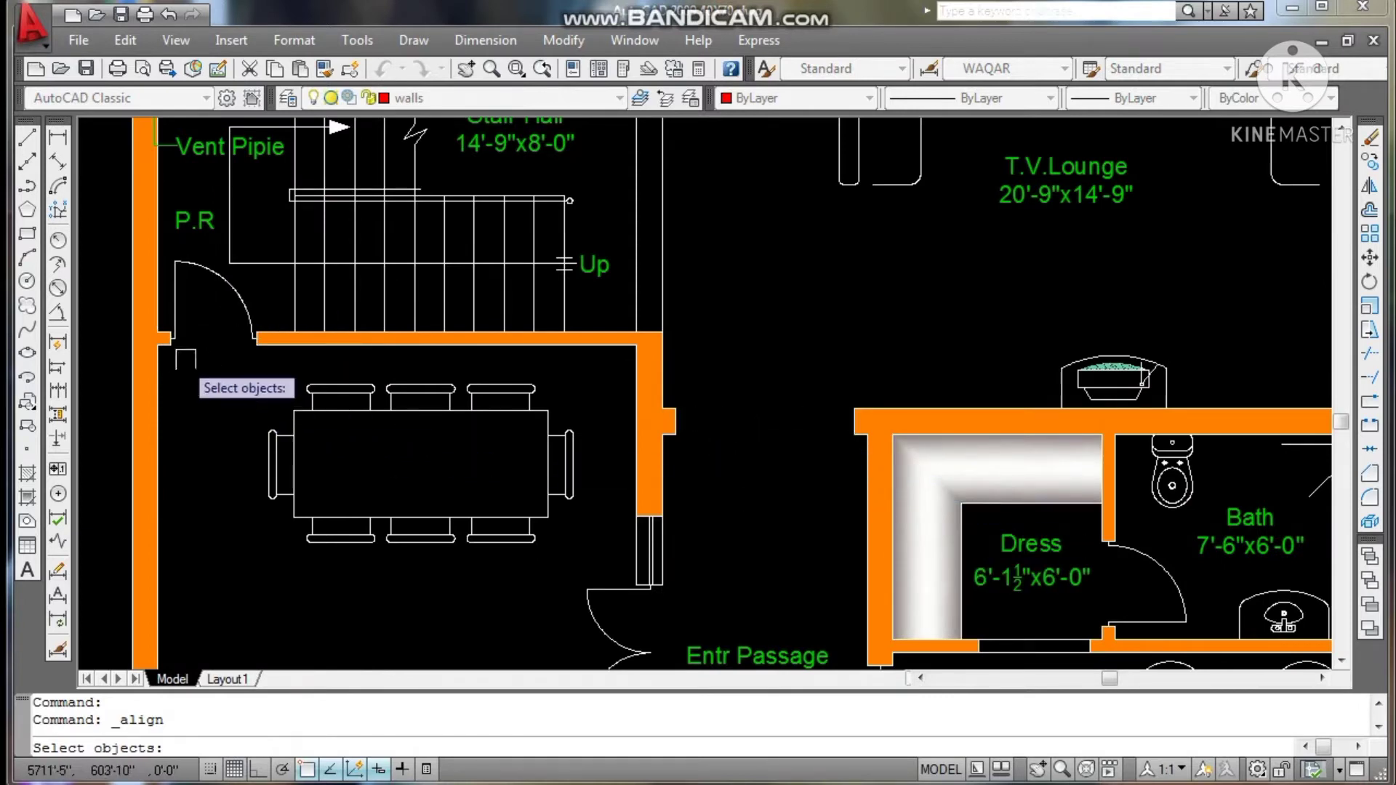
{"action": "left_click", "coordinate": [232, 290]}
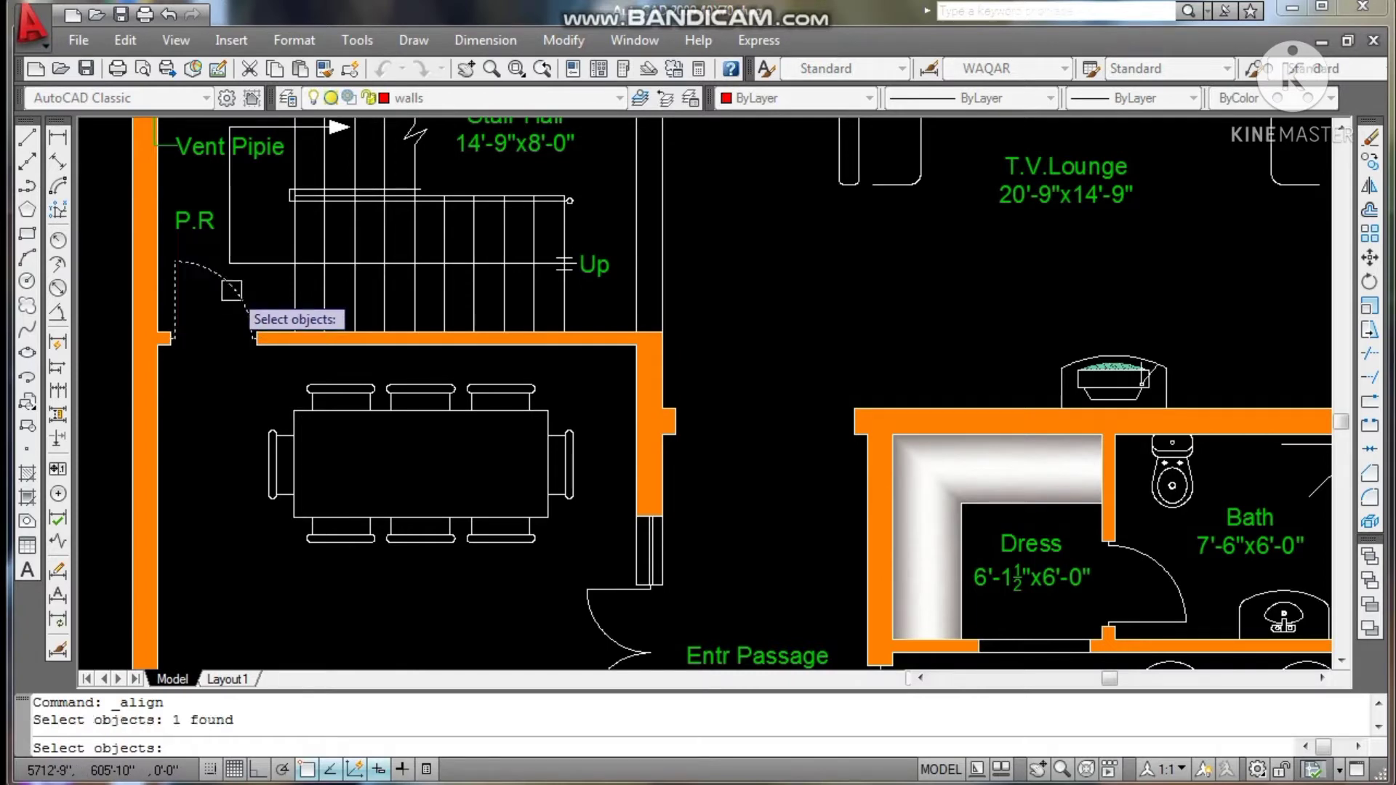
{"action": "key", "text": "Return"}
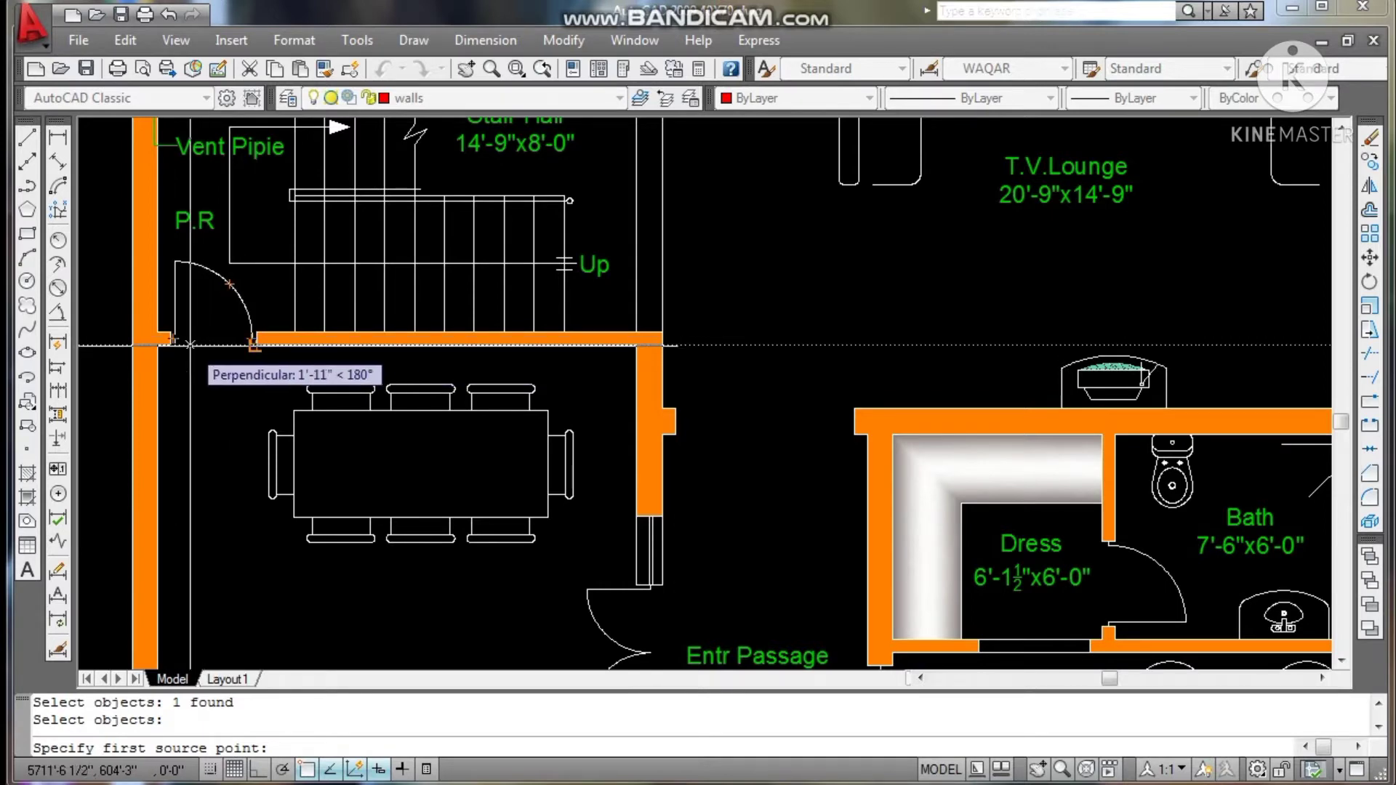
{"action": "scroll", "coordinate": [172, 338], "scroll_direction": "up", "scroll_amount": 5}
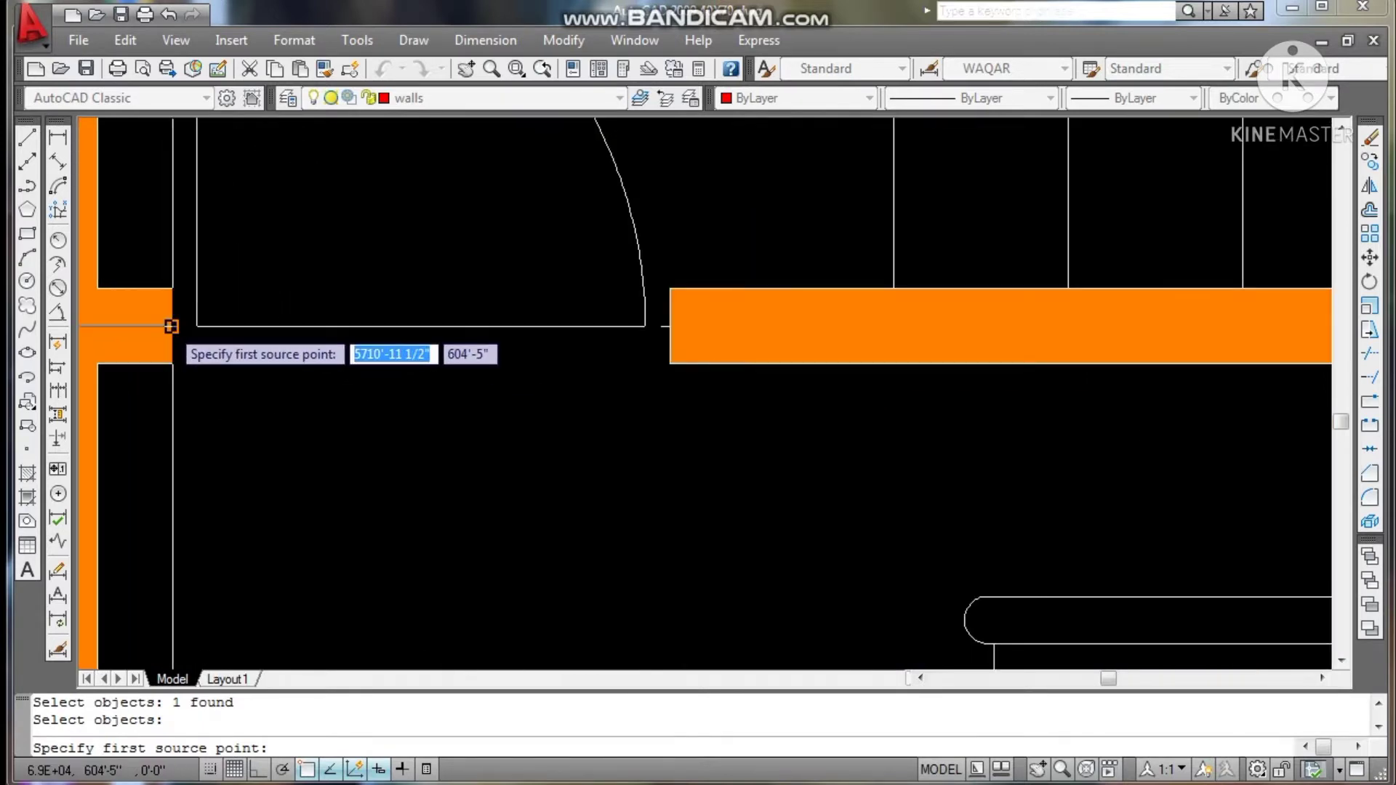
{"action": "left_click", "coordinate": [171, 326]}
{"action": "scroll", "coordinate": [172, 342], "scroll_direction": "down", "scroll_amount": 3}
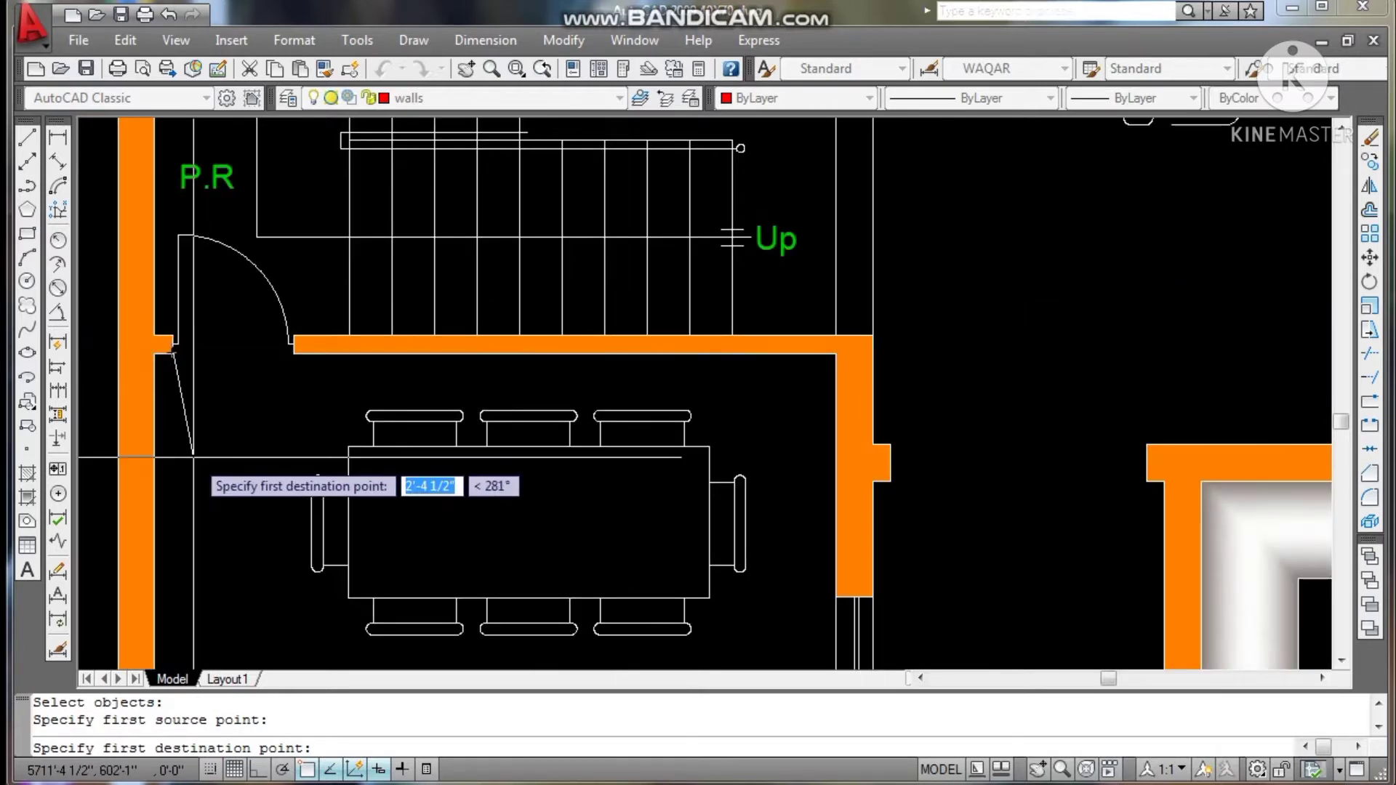
{"action": "left_click", "coordinate": [890, 464]}
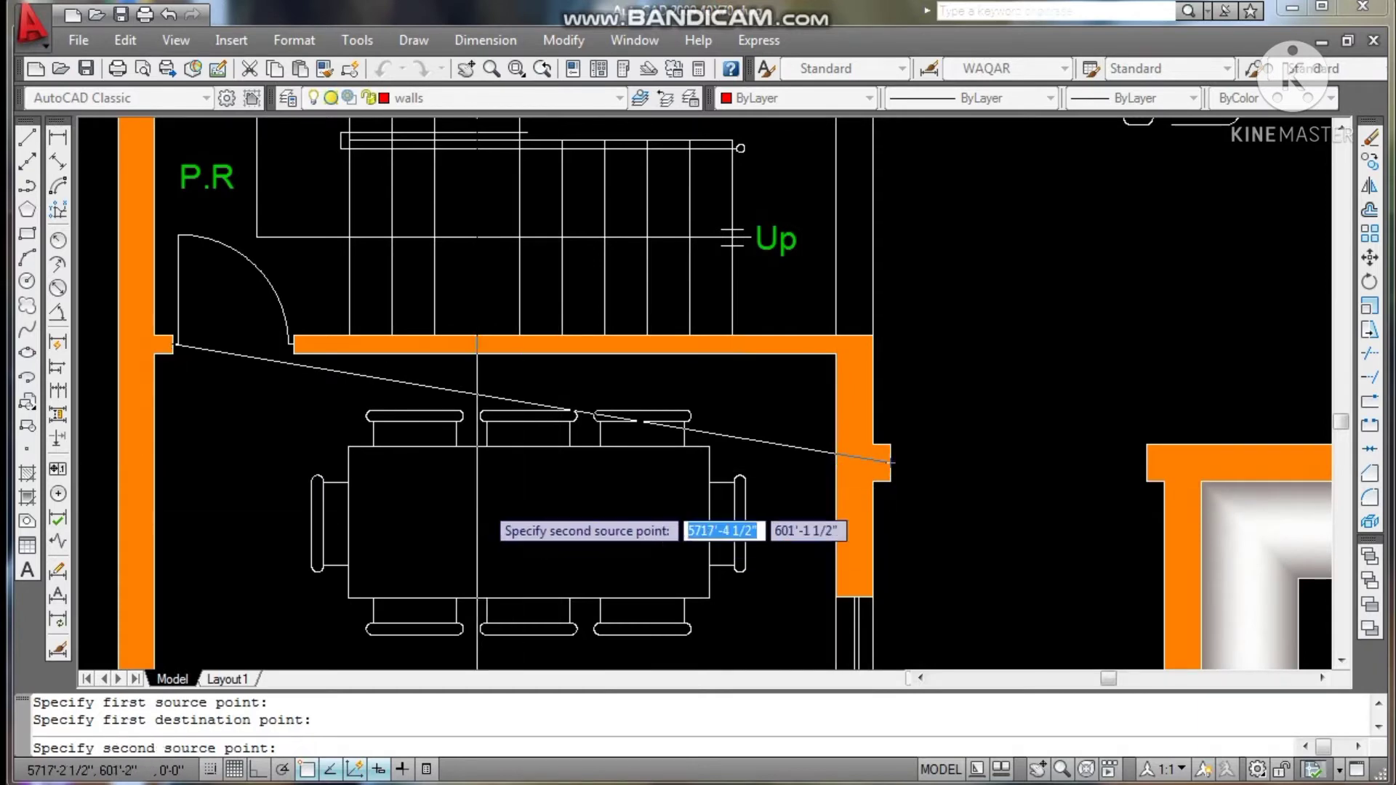
Match the door's latch side to the Dress wall end across the opening and finish the alignment with scaling enabled.
{"action": "left_click", "coordinate": [294, 343]}
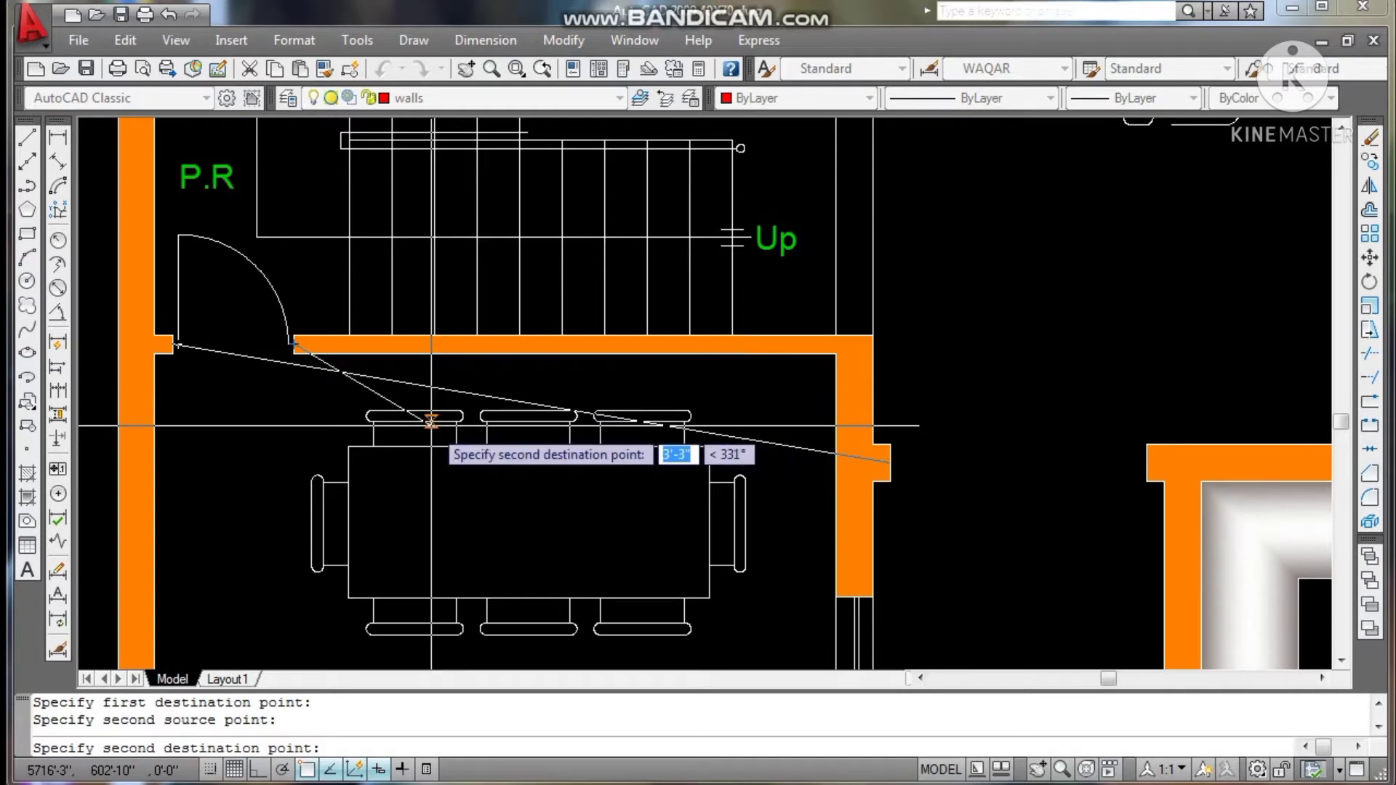
{"action": "scroll", "coordinate": [1029, 434], "scroll_direction": "down", "scroll_amount": 2}
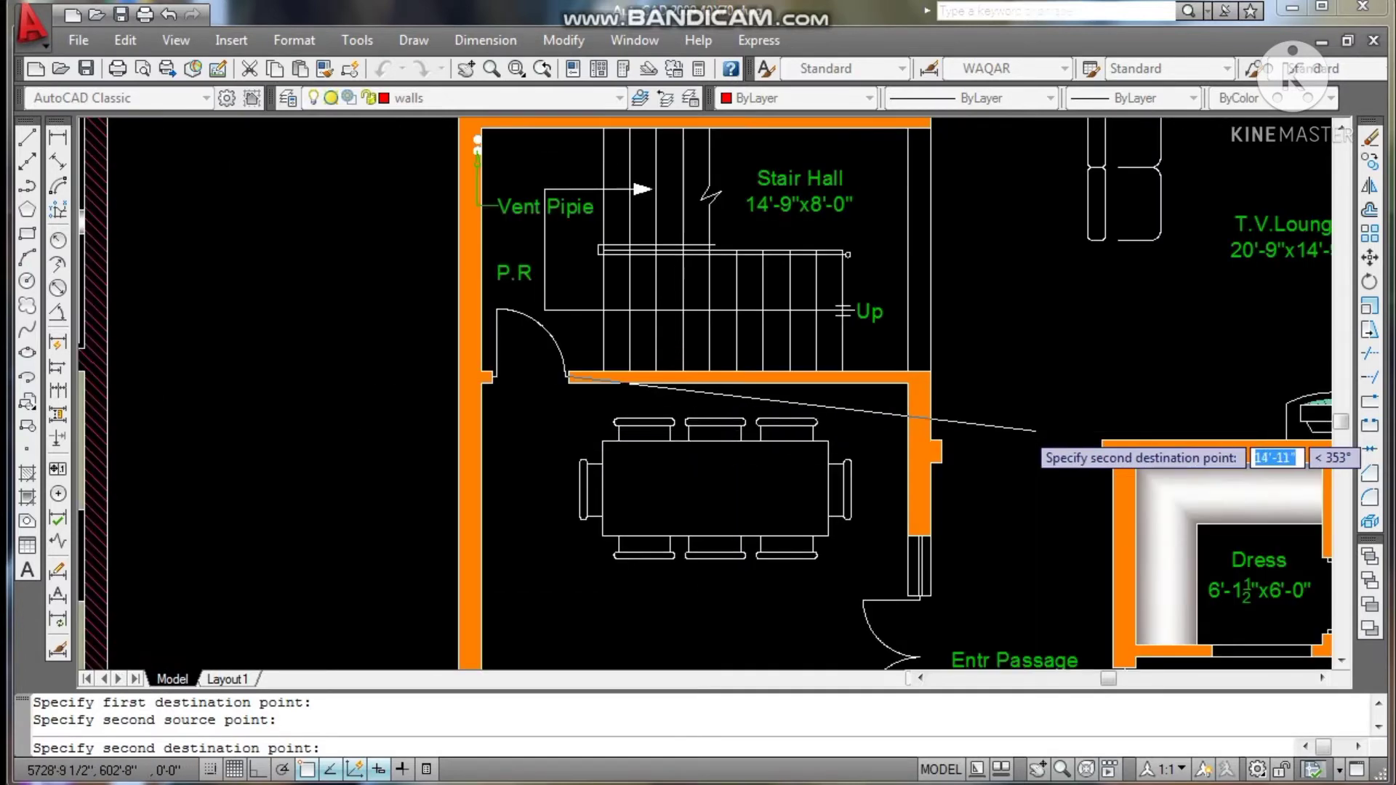
{"action": "left_click", "coordinate": [1101, 439]}
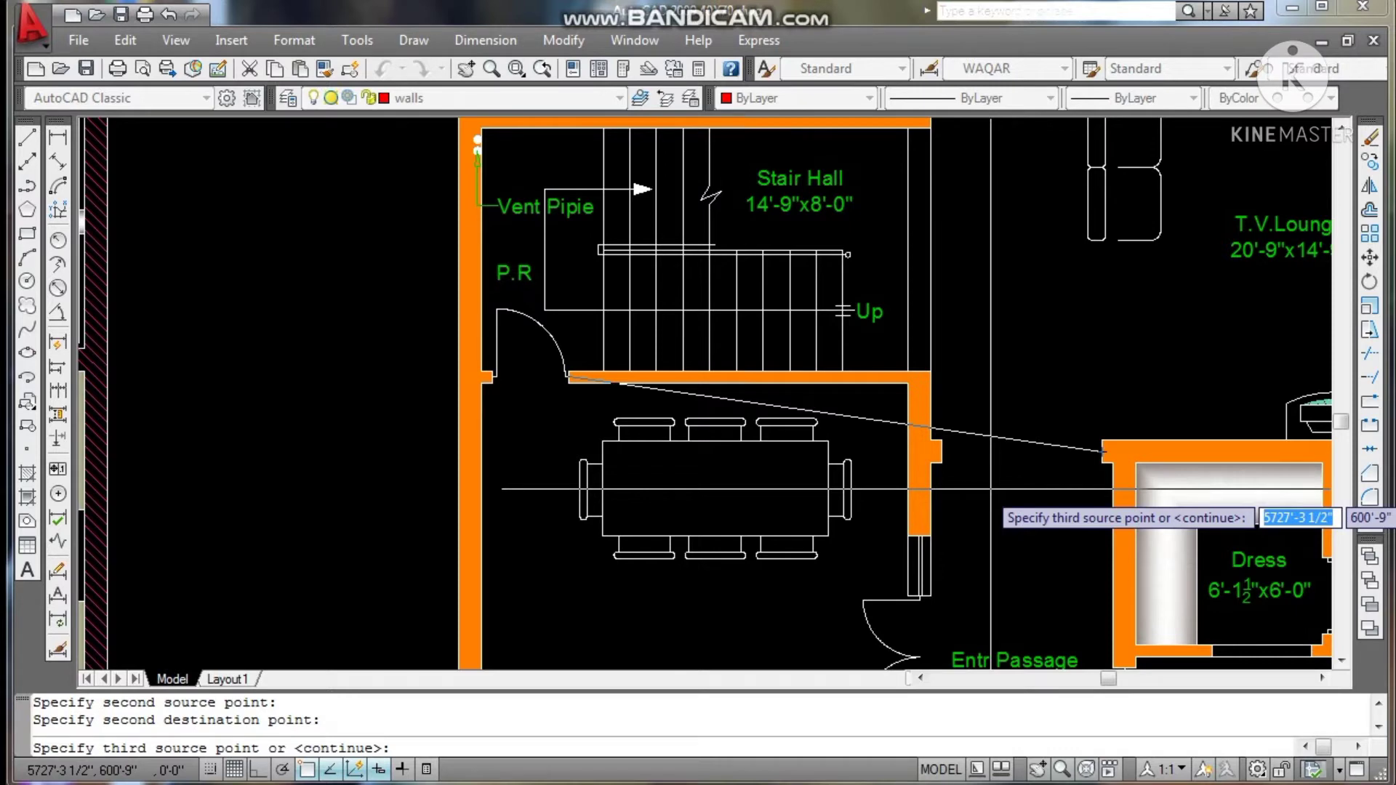
{"action": "key", "text": "Return"}
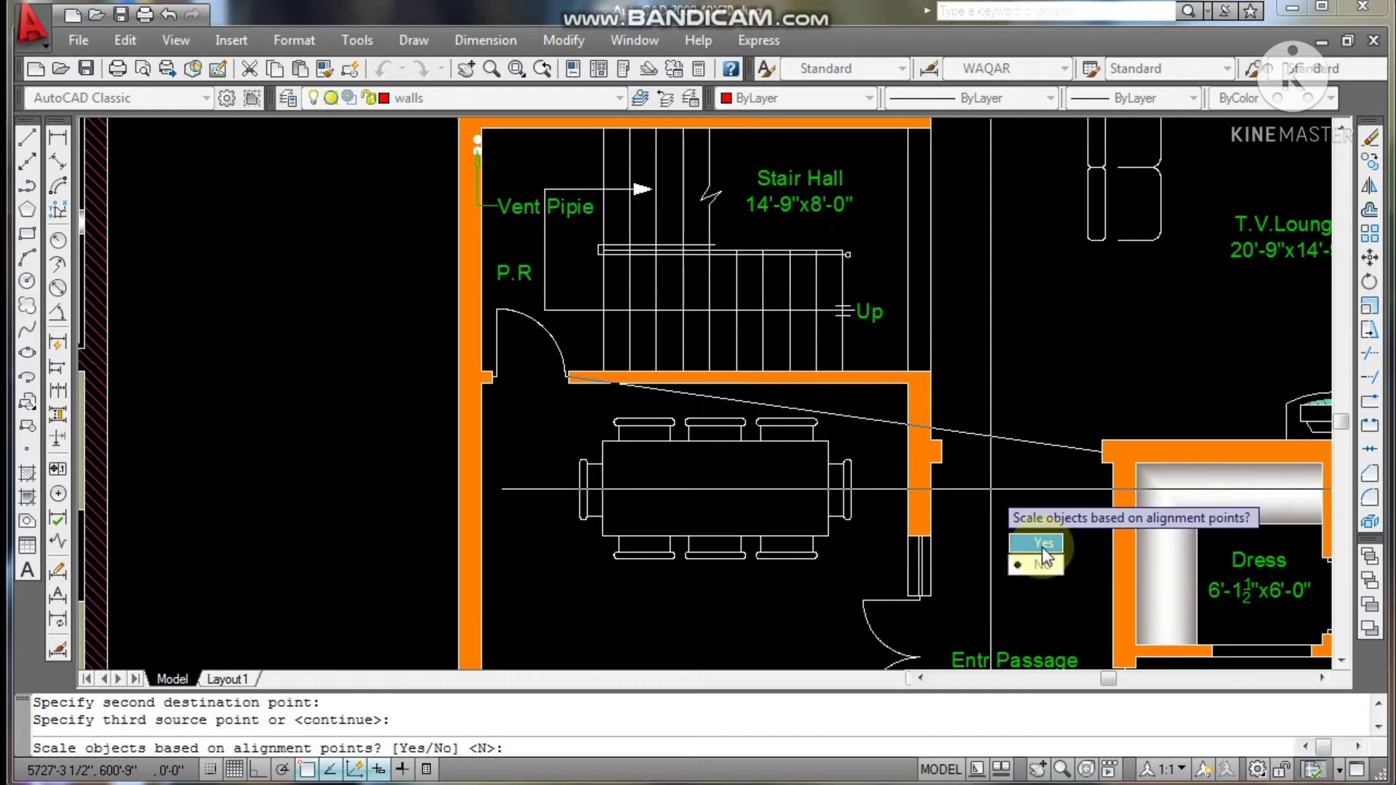
{"action": "left_click", "coordinate": [1043, 547]}
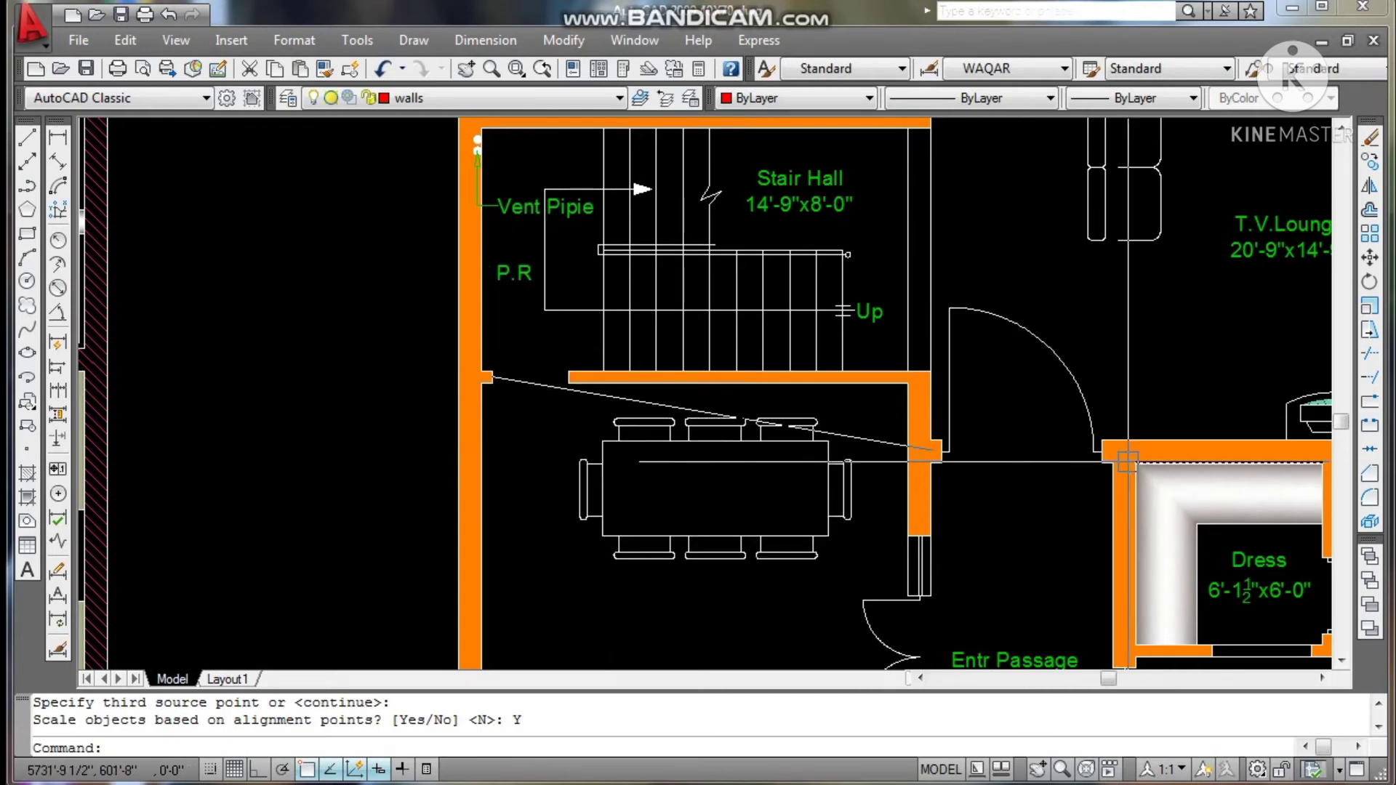
Clear the stray selection and undo the scaled door alignment.
{"action": "left_click", "coordinate": [542, 383]}
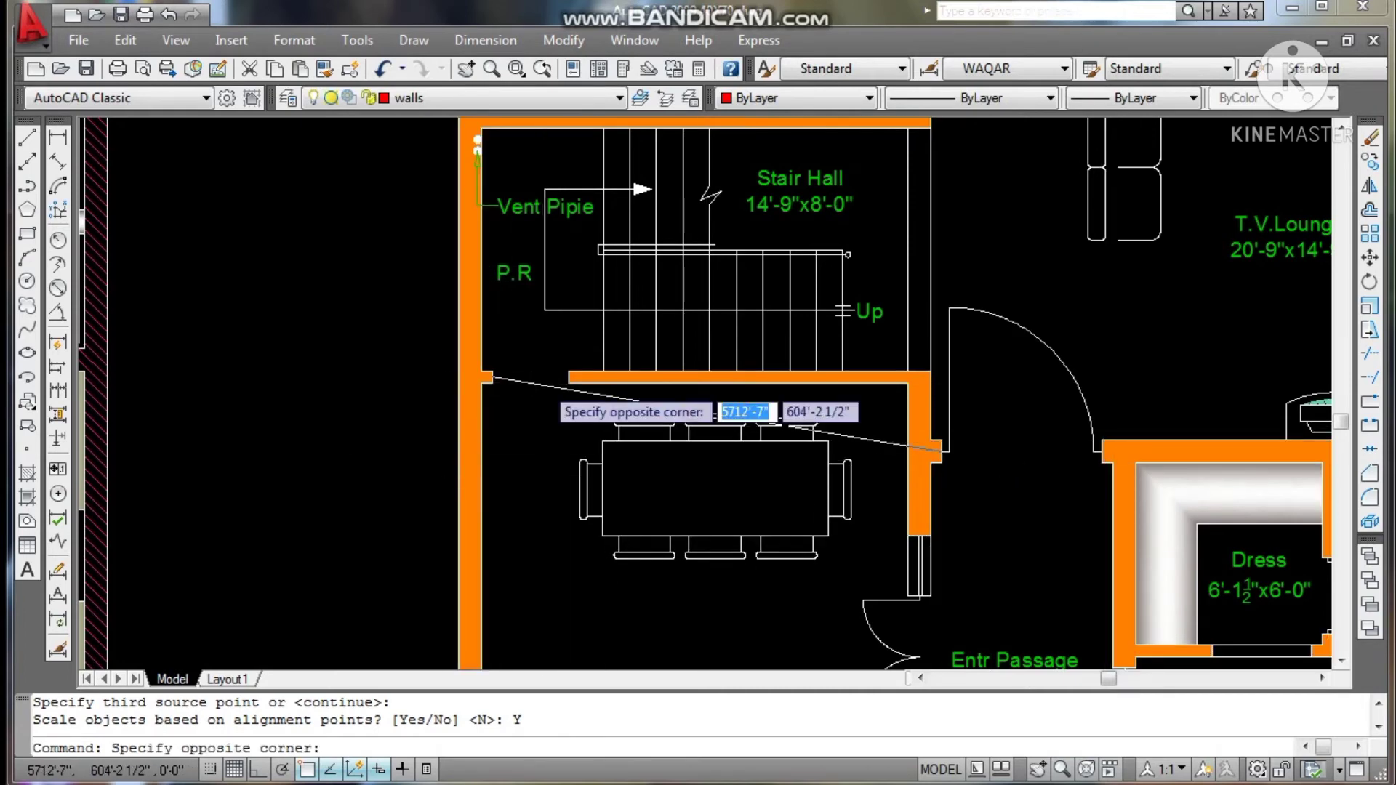
{"action": "left_click", "coordinate": [504, 438]}
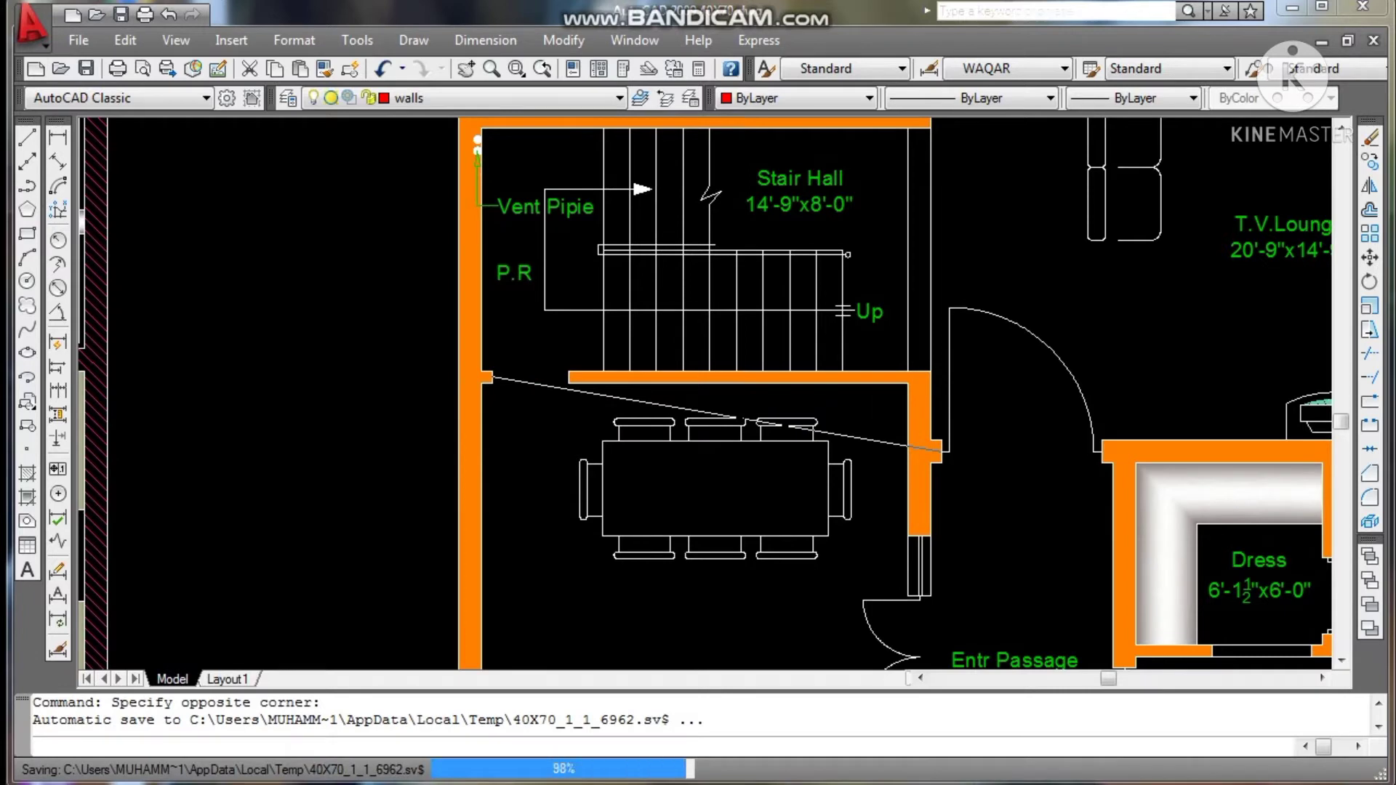
{"action": "key", "text": "Escape"}
{"action": "key", "text": "Escape"}
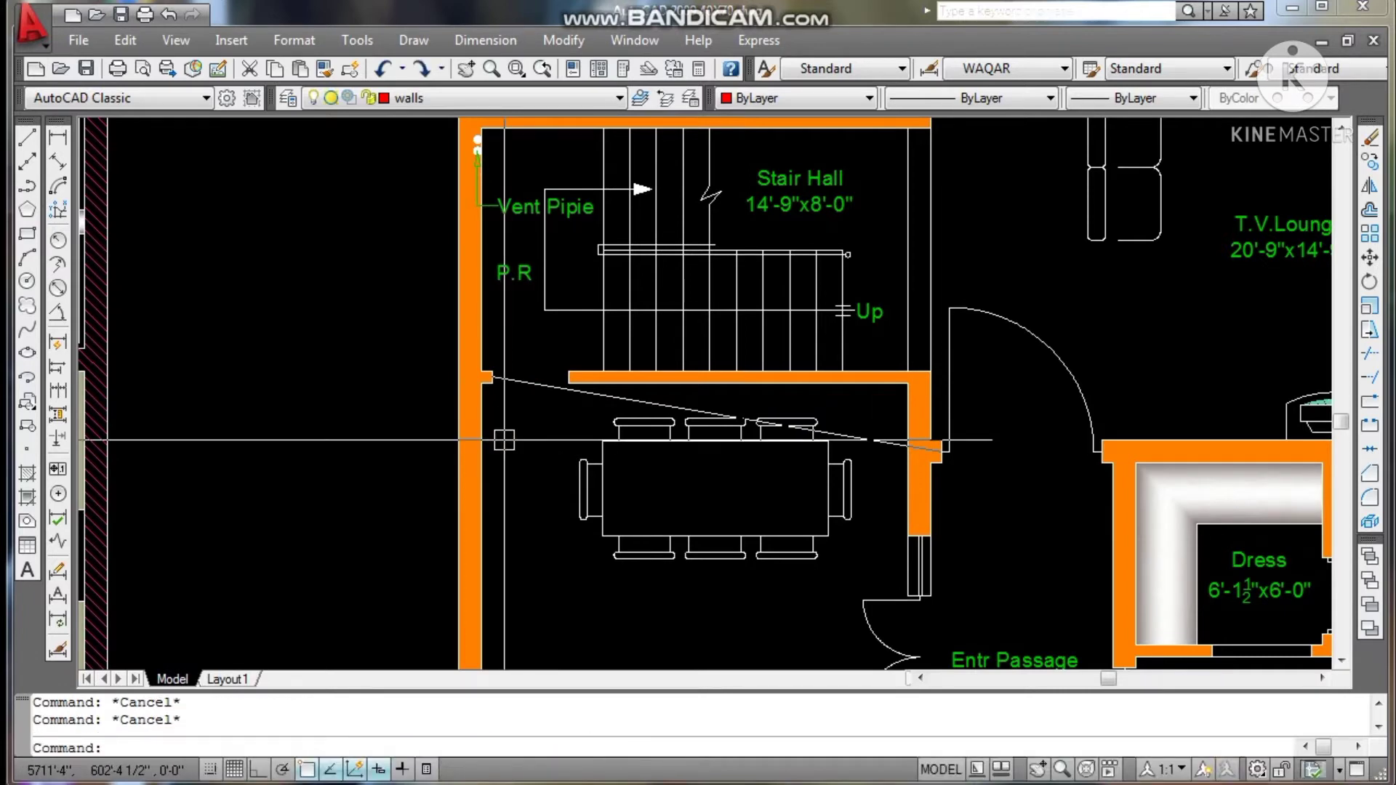
{"action": "type", "text": "u"}
{"action": "key", "text": "Return"}
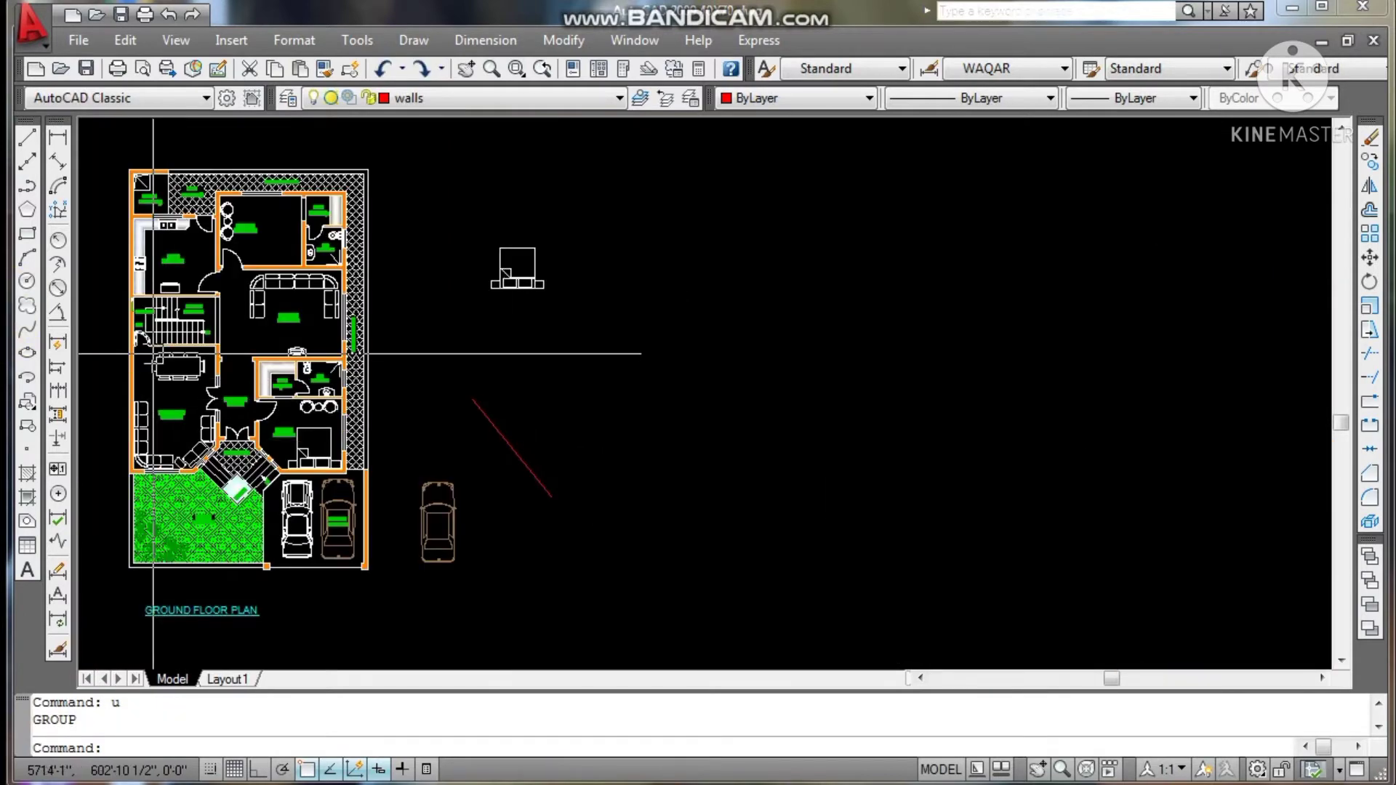
Align the P.R door again, matching its hinge-side end to the midpoint of the wall stub beside the Entr Passage opening.
{"action": "scroll", "coordinate": [102, 331], "scroll_direction": "up", "scroll_amount": 5}
{"action": "scroll", "coordinate": [325, 561], "scroll_direction": "down", "scroll_amount": 4}
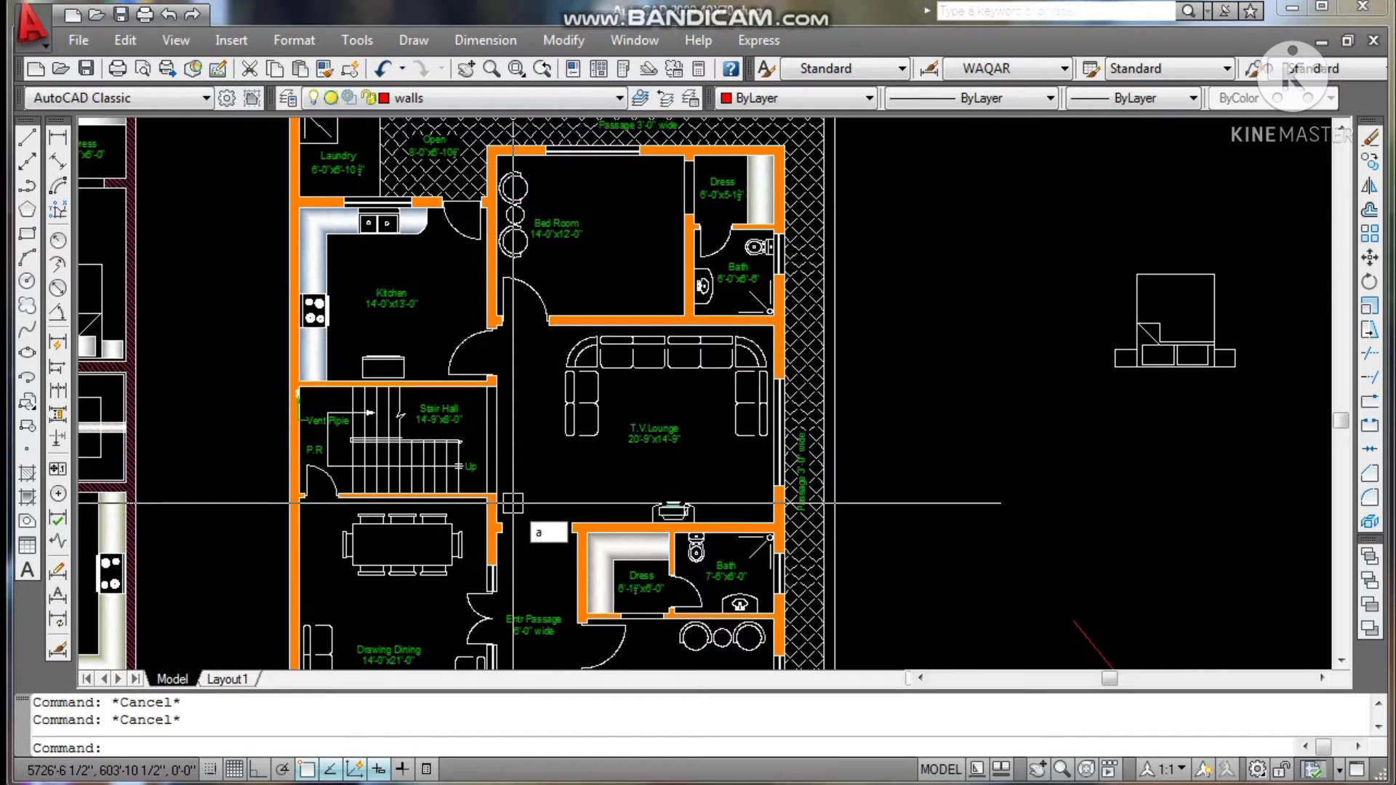
{"action": "type", "text": "l"}
{"action": "key", "text": "Return"}
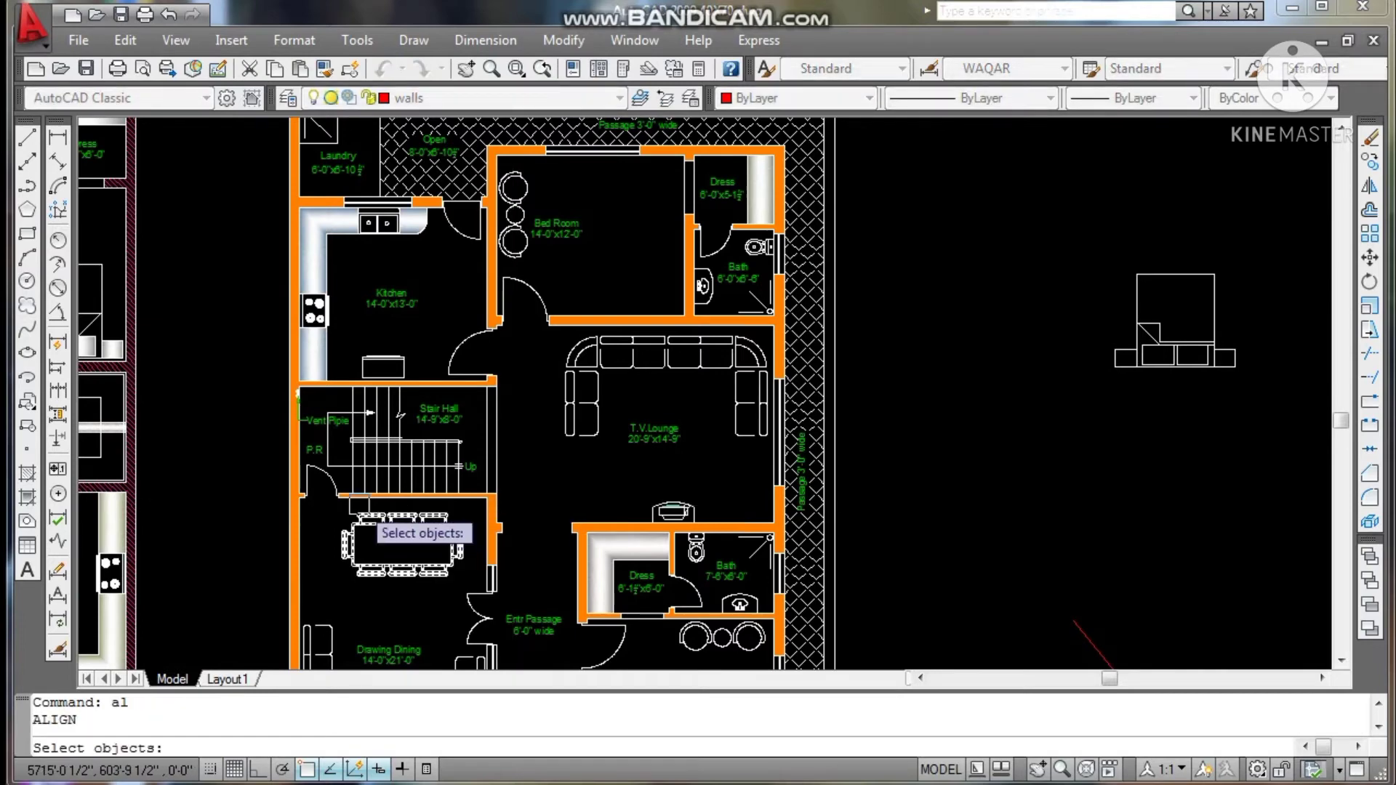
{"action": "scroll", "coordinate": [328, 486], "scroll_direction": "up", "scroll_amount": 5}
{"action": "left_click", "coordinate": [286, 435]}
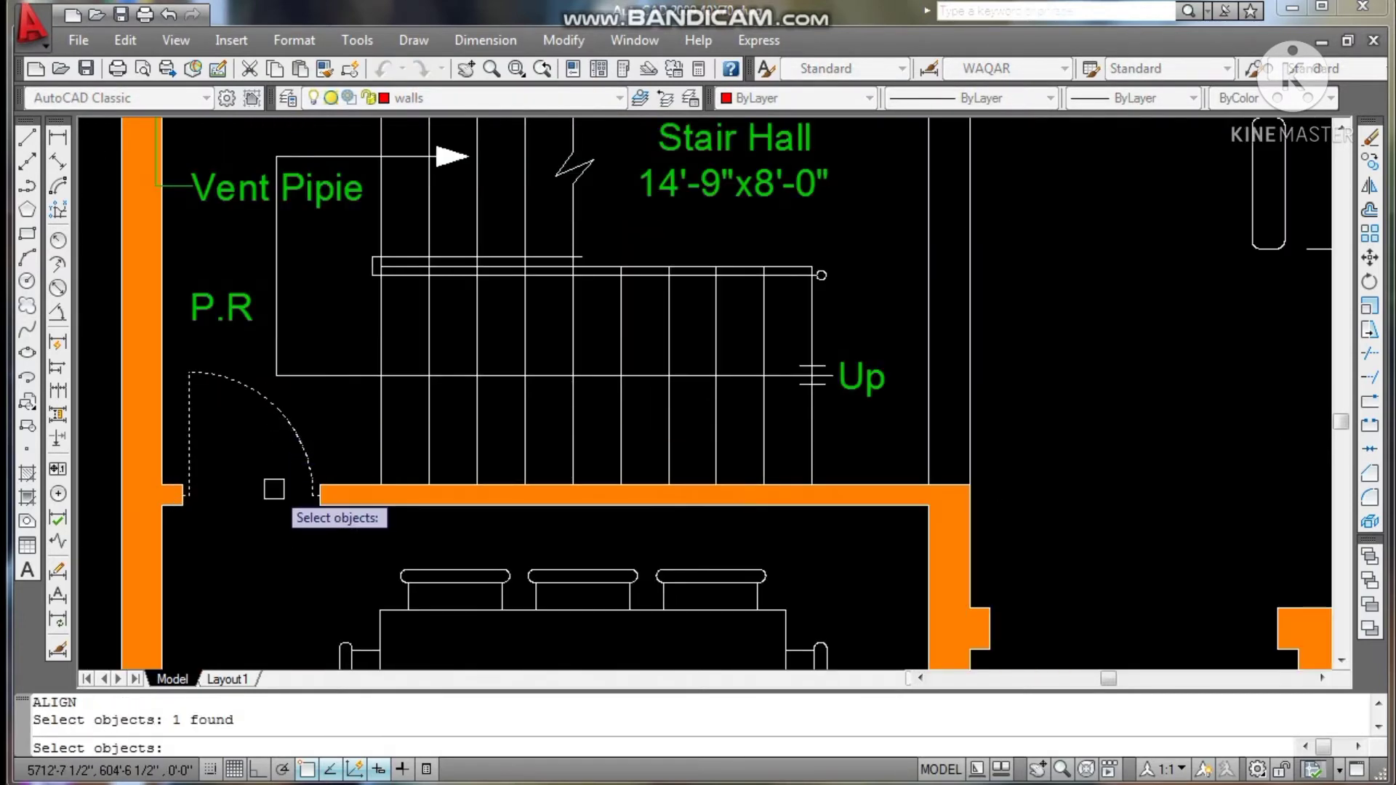
{"action": "key", "text": "Return"}
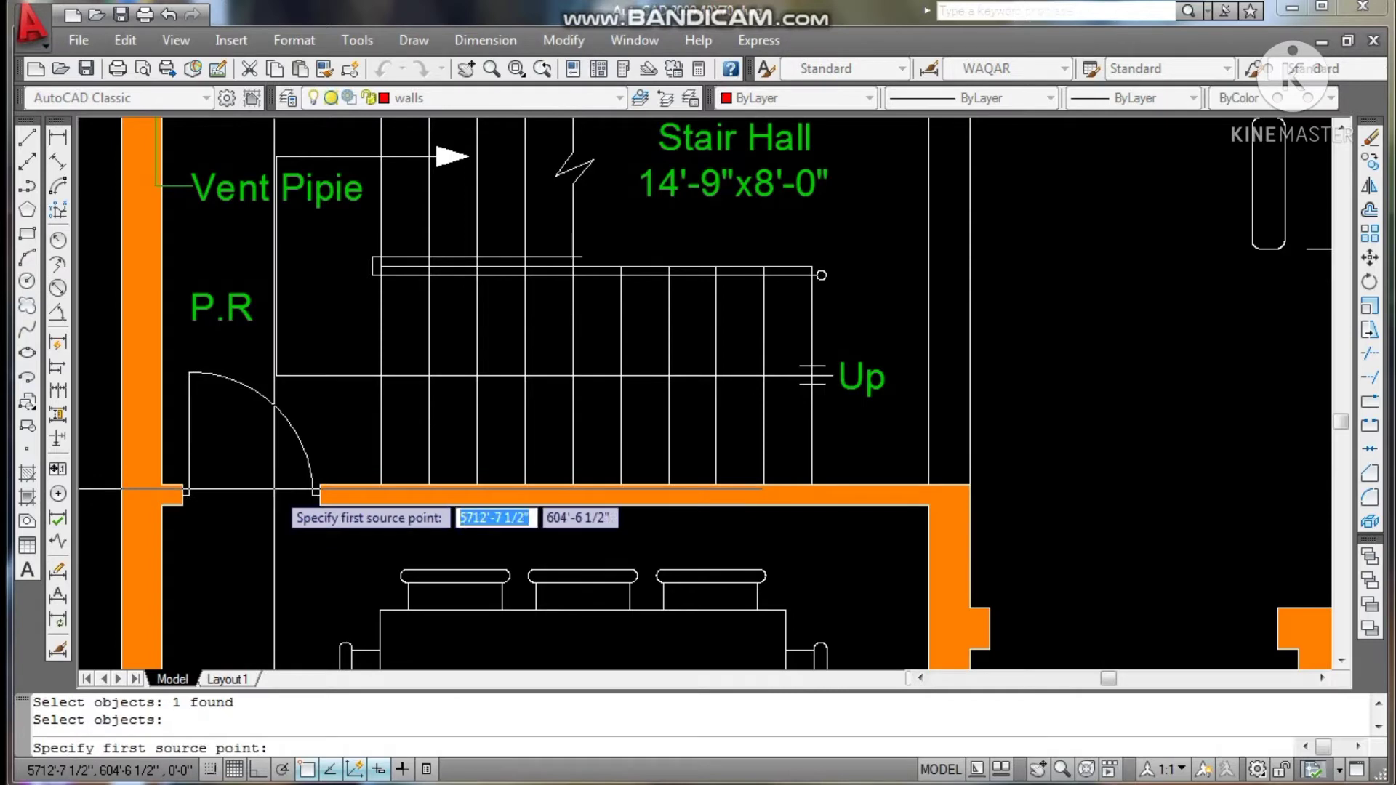
{"action": "scroll", "coordinate": [186, 493], "scroll_direction": "up", "scroll_amount": 5}
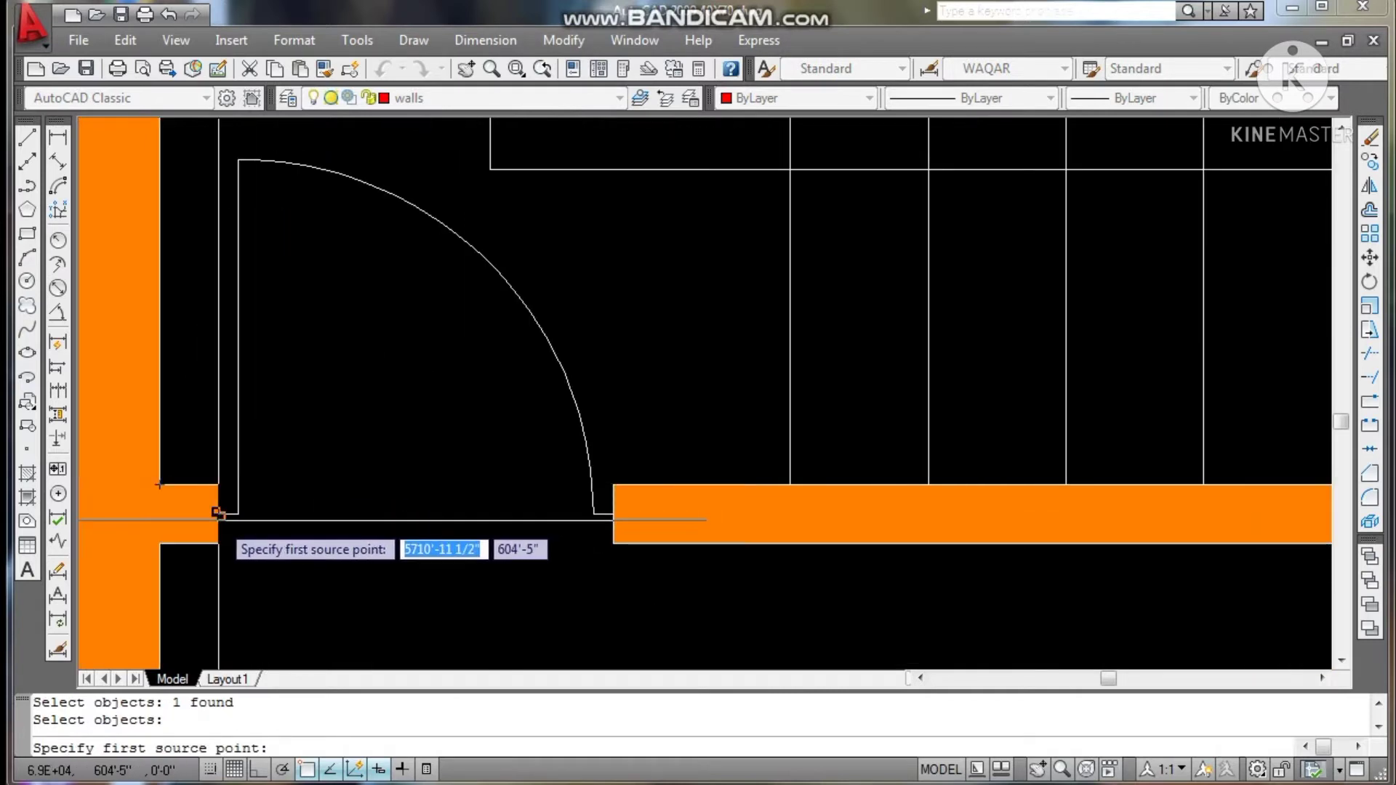
{"action": "scroll", "coordinate": [214, 512], "scroll_direction": "up", "scroll_amount": 5}
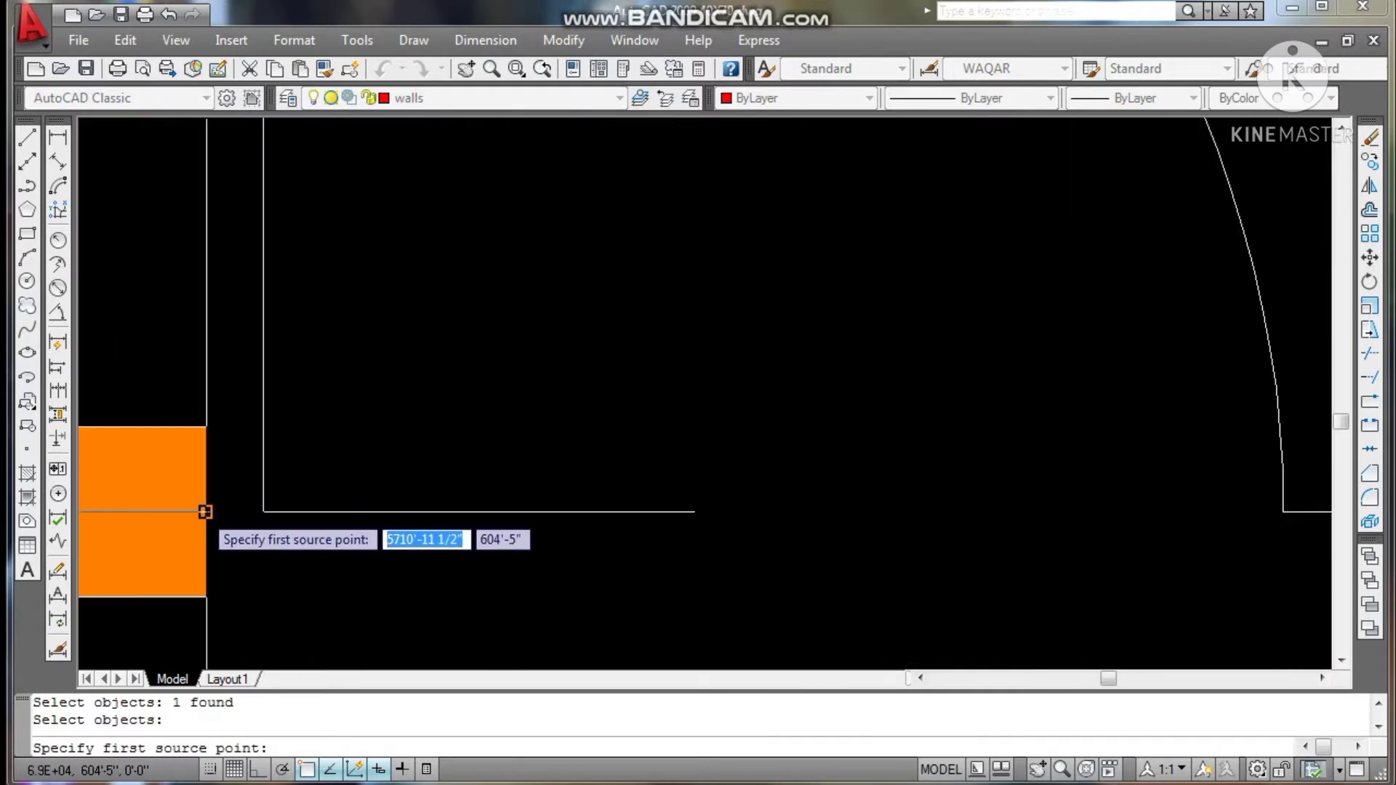
{"action": "left_click", "coordinate": [205, 512]}
{"action": "scroll", "coordinate": [205, 512], "scroll_direction": "down", "scroll_amount": 8}
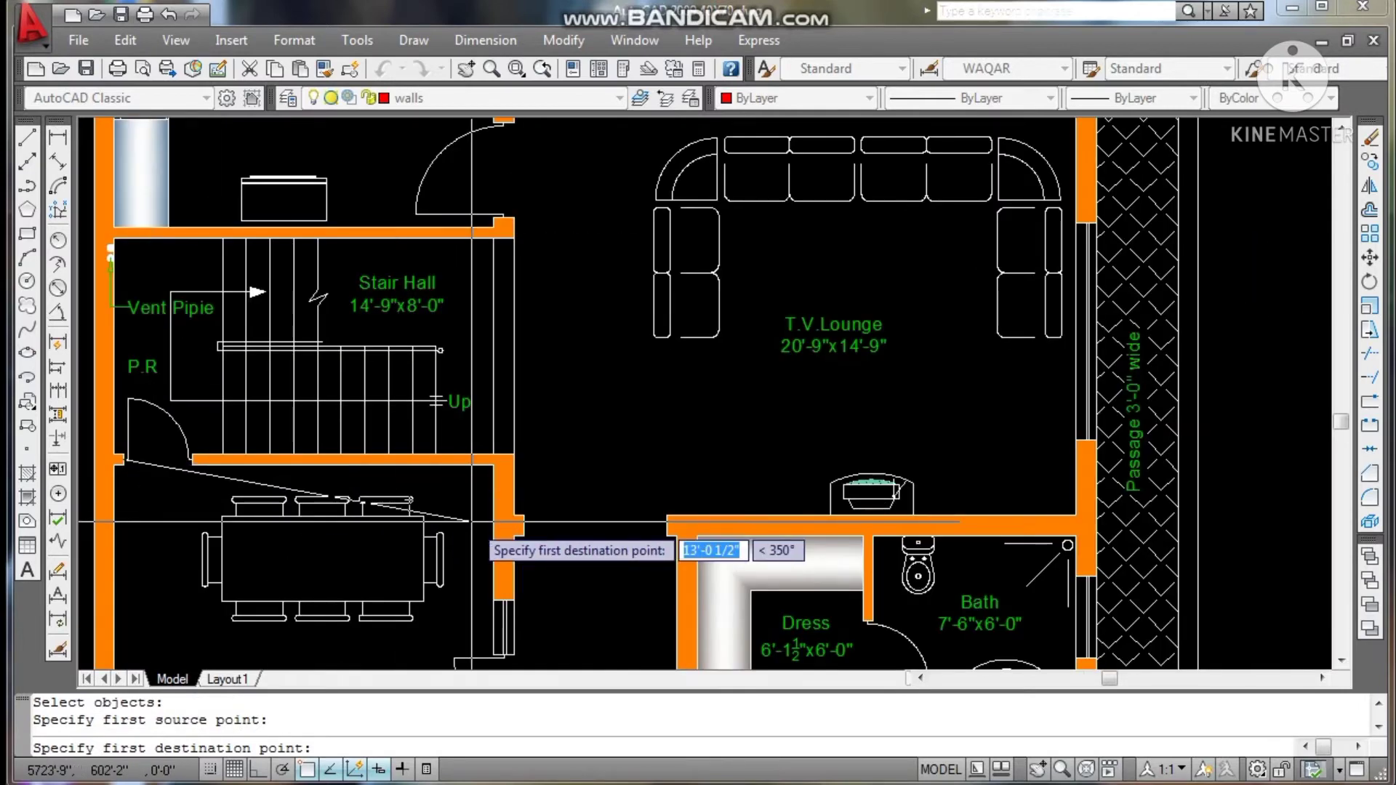
{"action": "scroll", "coordinate": [512, 523], "scroll_direction": "up", "scroll_amount": 4}
{"action": "left_click", "coordinate": [537, 519]}
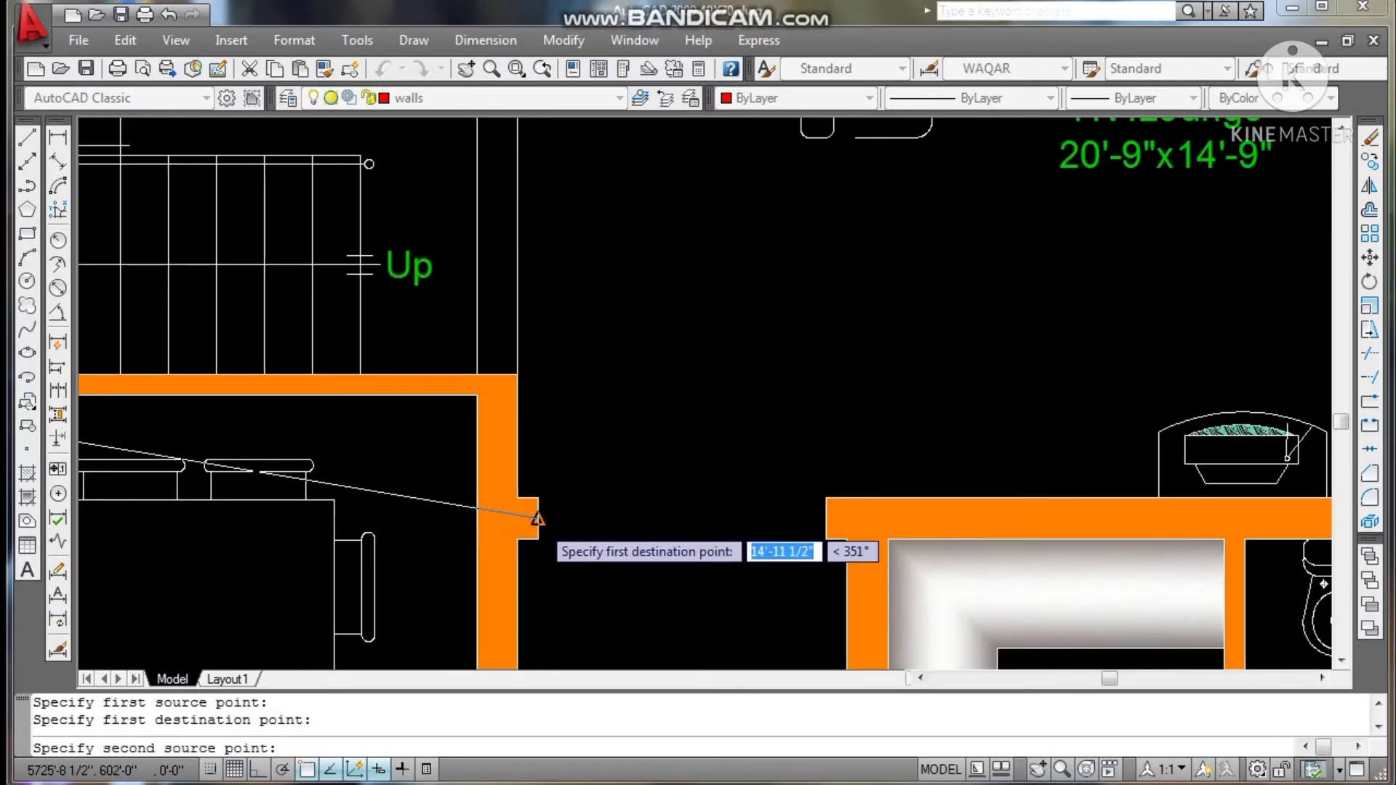
Match the door's latch-side end to the midpoint of the opposite Dress wall end and finish the alignment without scaling.
{"action": "scroll", "coordinate": [536, 519], "scroll_direction": "down", "scroll_amount": 4}
{"action": "scroll", "coordinate": [349, 479], "scroll_direction": "up", "scroll_amount": 4}
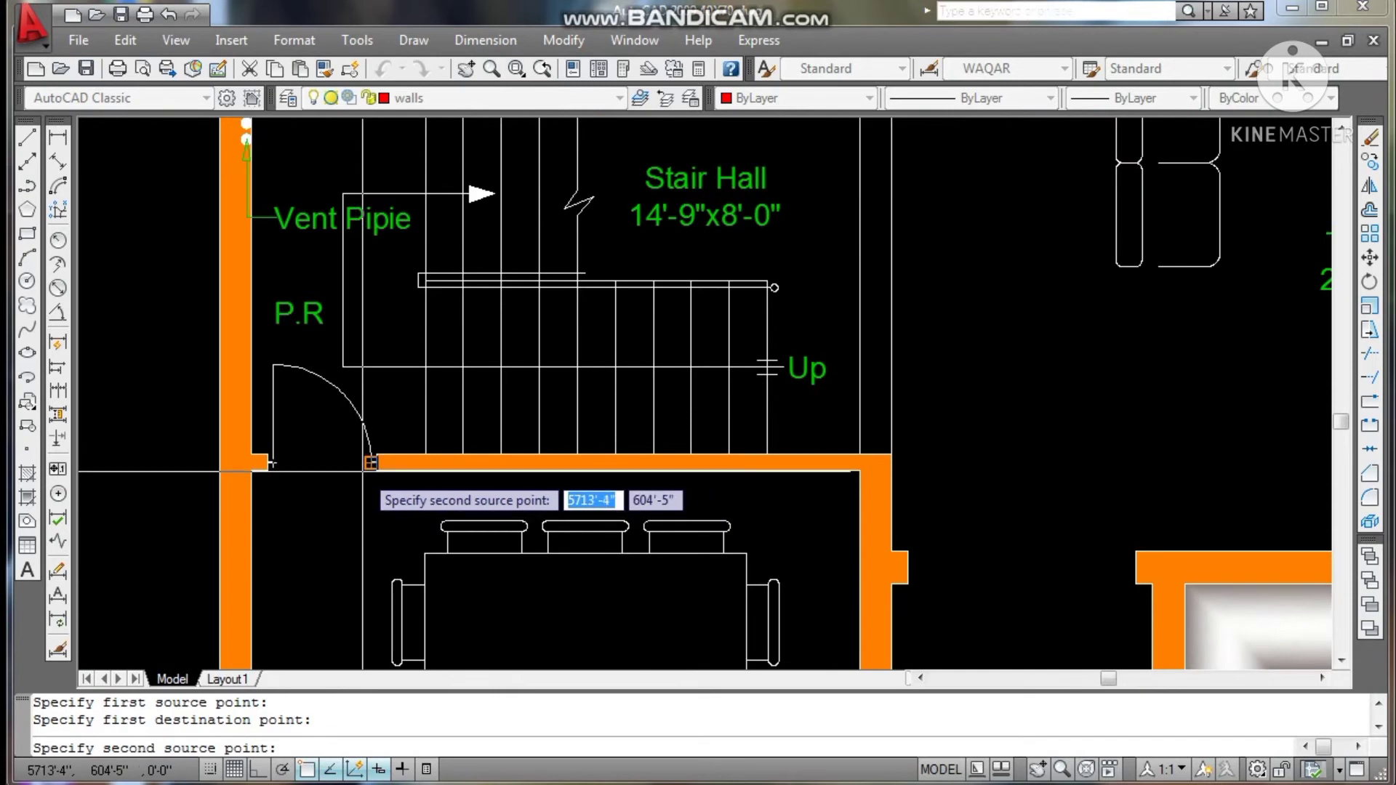
{"action": "scroll", "coordinate": [371, 463], "scroll_direction": "up", "scroll_amount": 5}
{"action": "left_click", "coordinate": [390, 433]}
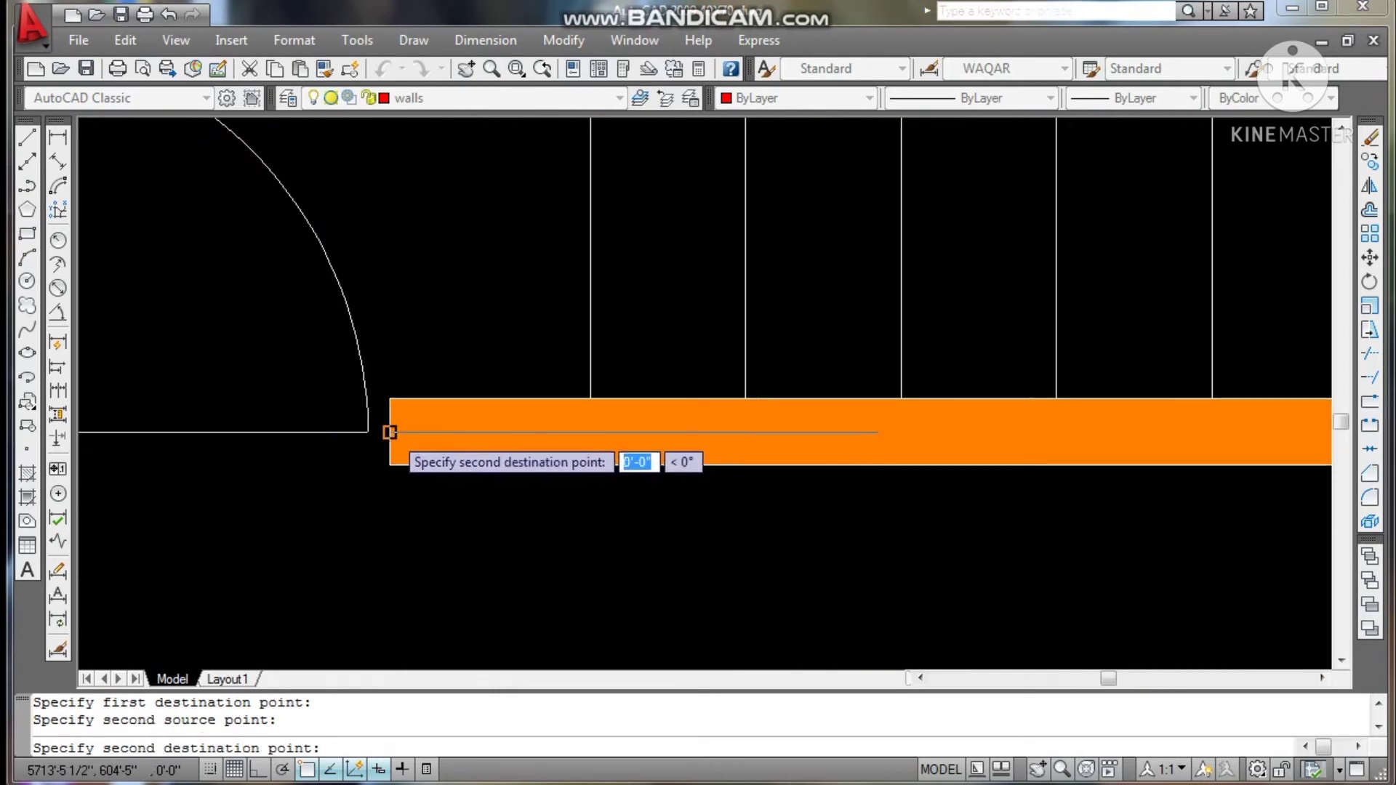
{"action": "scroll", "coordinate": [390, 433], "scroll_direction": "down", "scroll_amount": 5}
{"action": "scroll", "coordinate": [480, 465], "scroll_direction": "up", "scroll_amount": 5}
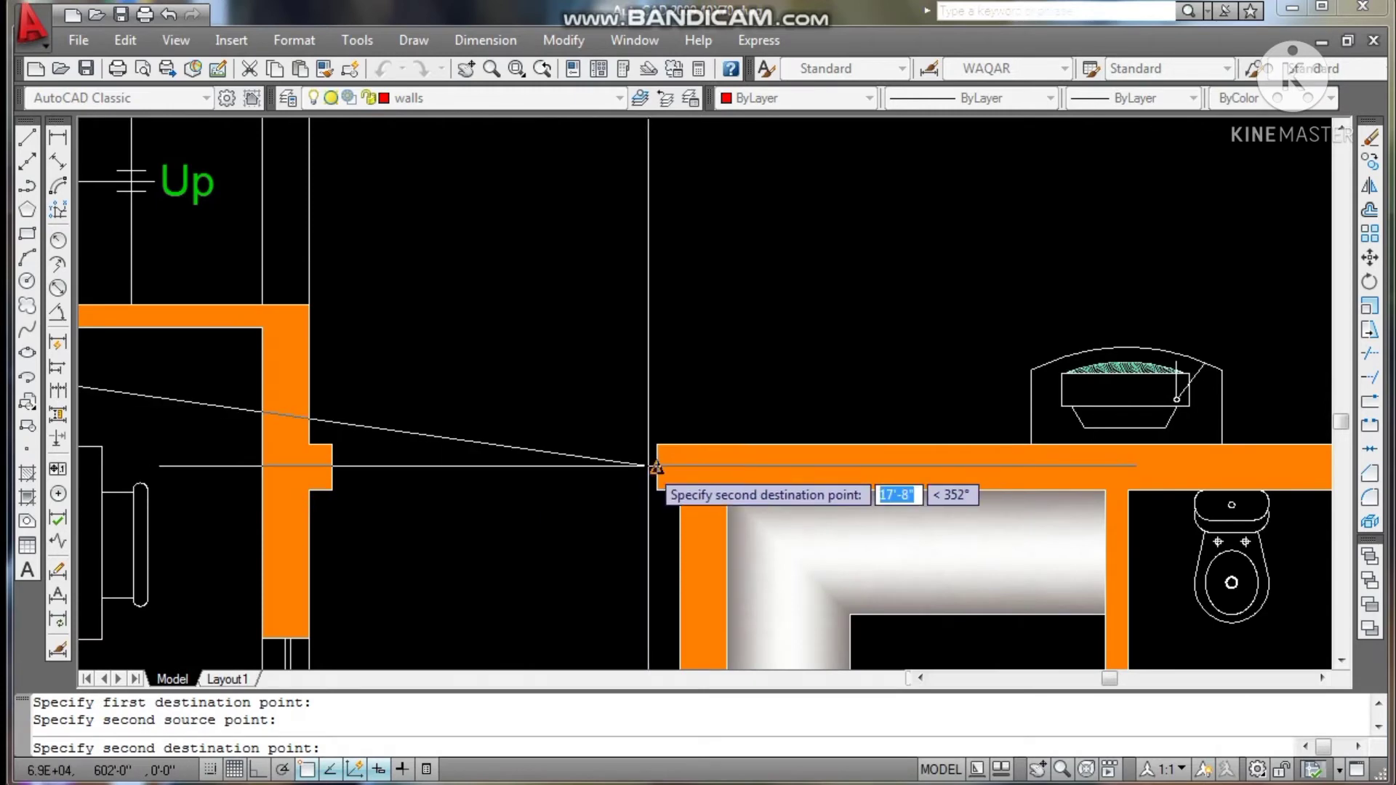
{"action": "left_click", "coordinate": [656, 467]}
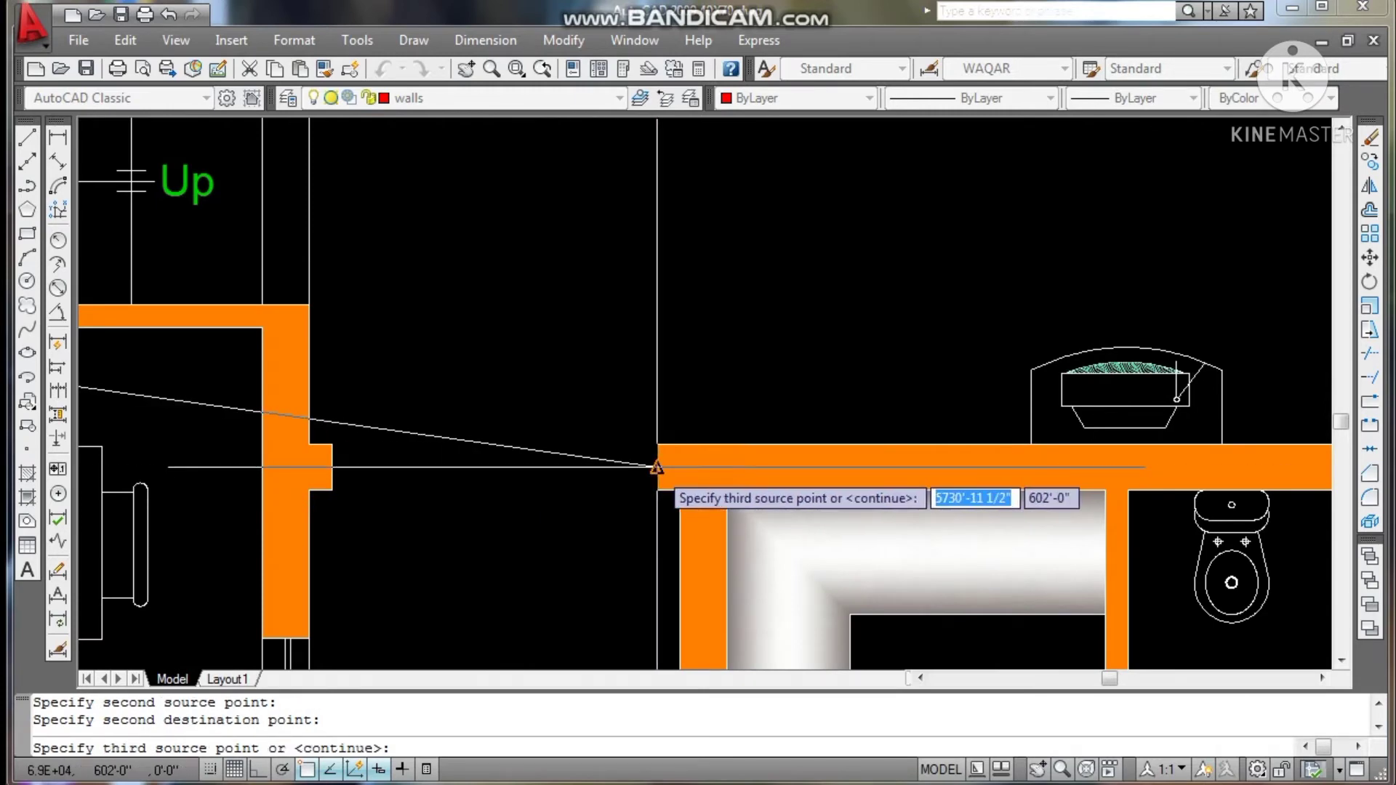
{"action": "key", "text": "Return"}
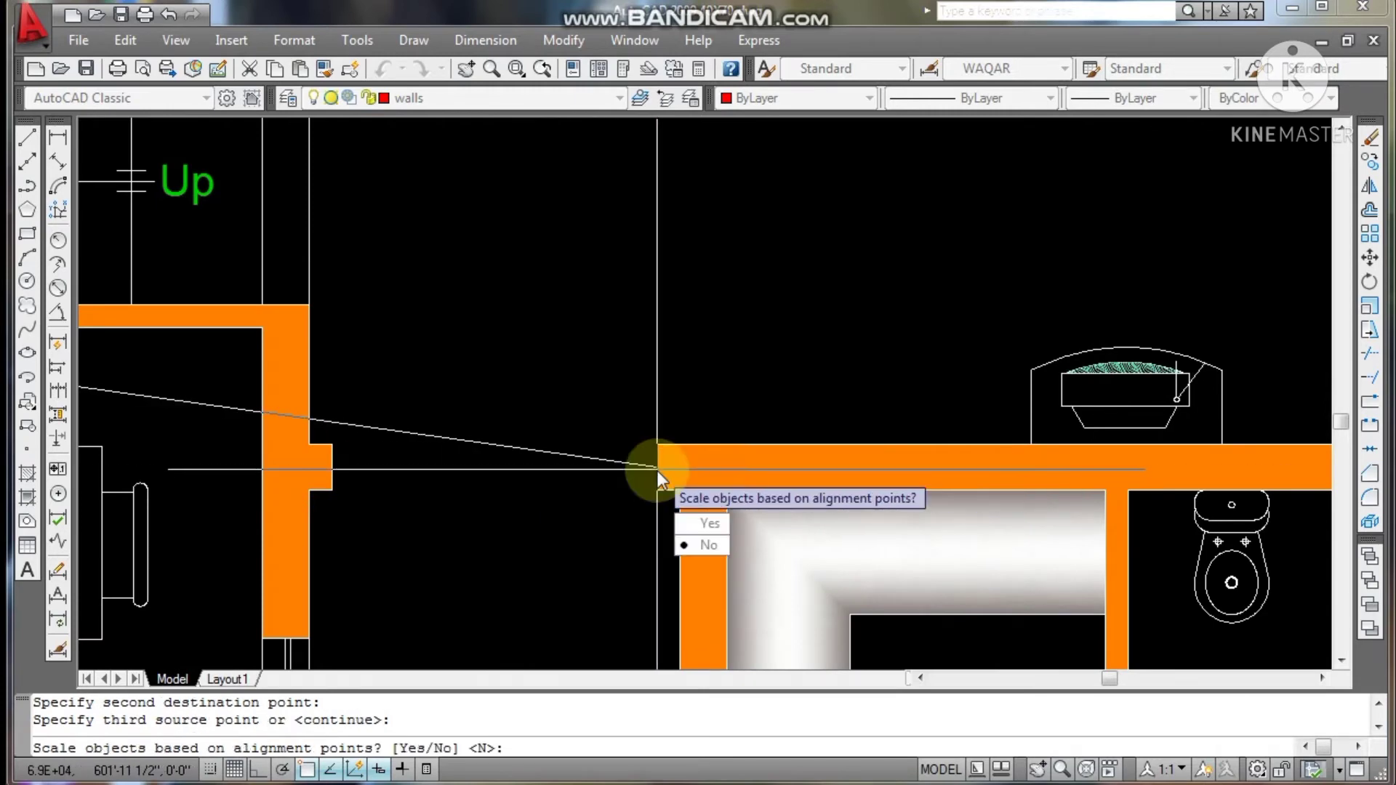
{"action": "left_click", "coordinate": [707, 544]}
Examine how the unscaled door fits the opening between the Entr Passage and the T.V.Lounge.
{"action": "scroll", "coordinate": [767, 490], "scroll_direction": "down", "scroll_amount": 8}
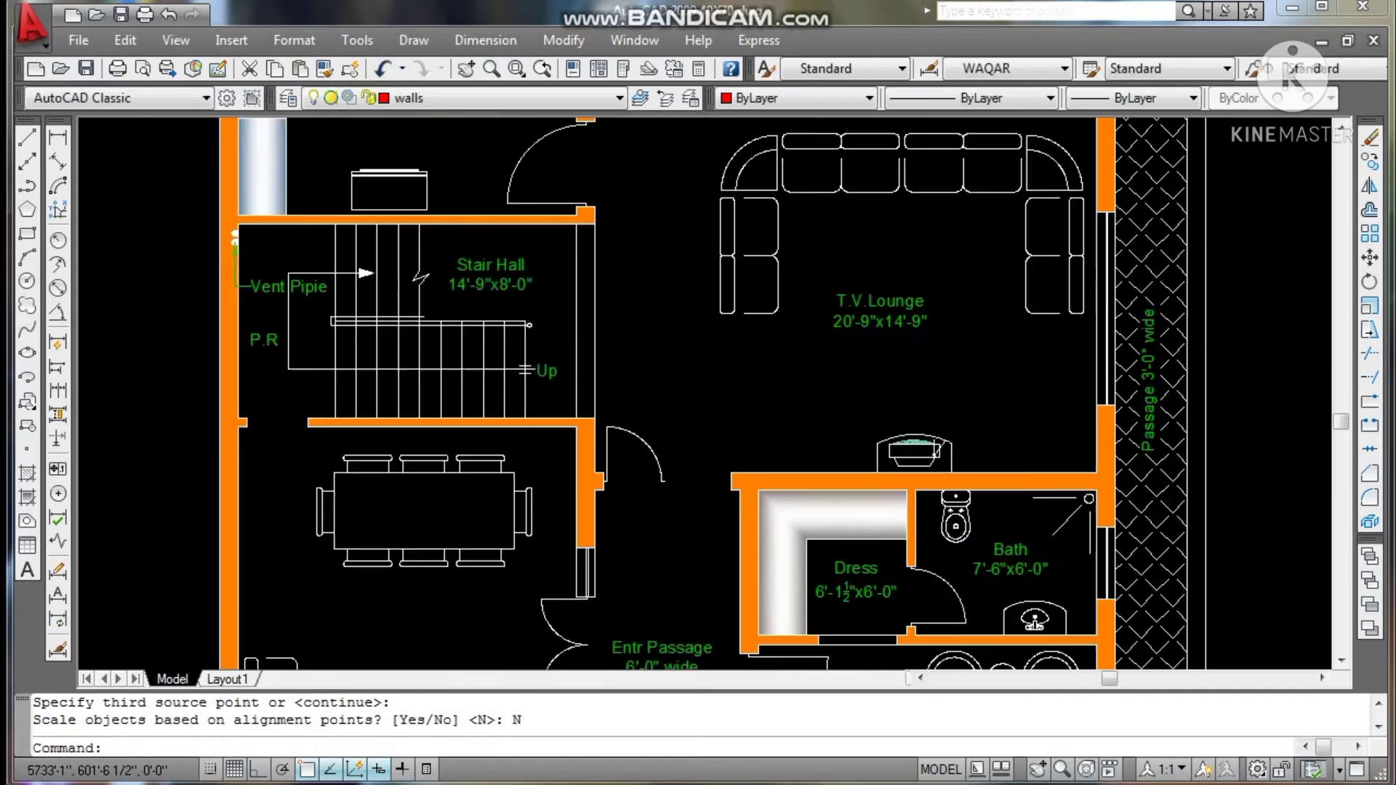
{"action": "scroll", "coordinate": [503, 494], "scroll_direction": "up", "scroll_amount": 6}
{"action": "scroll", "coordinate": [771, 438], "scroll_direction": "down", "scroll_amount": 5}
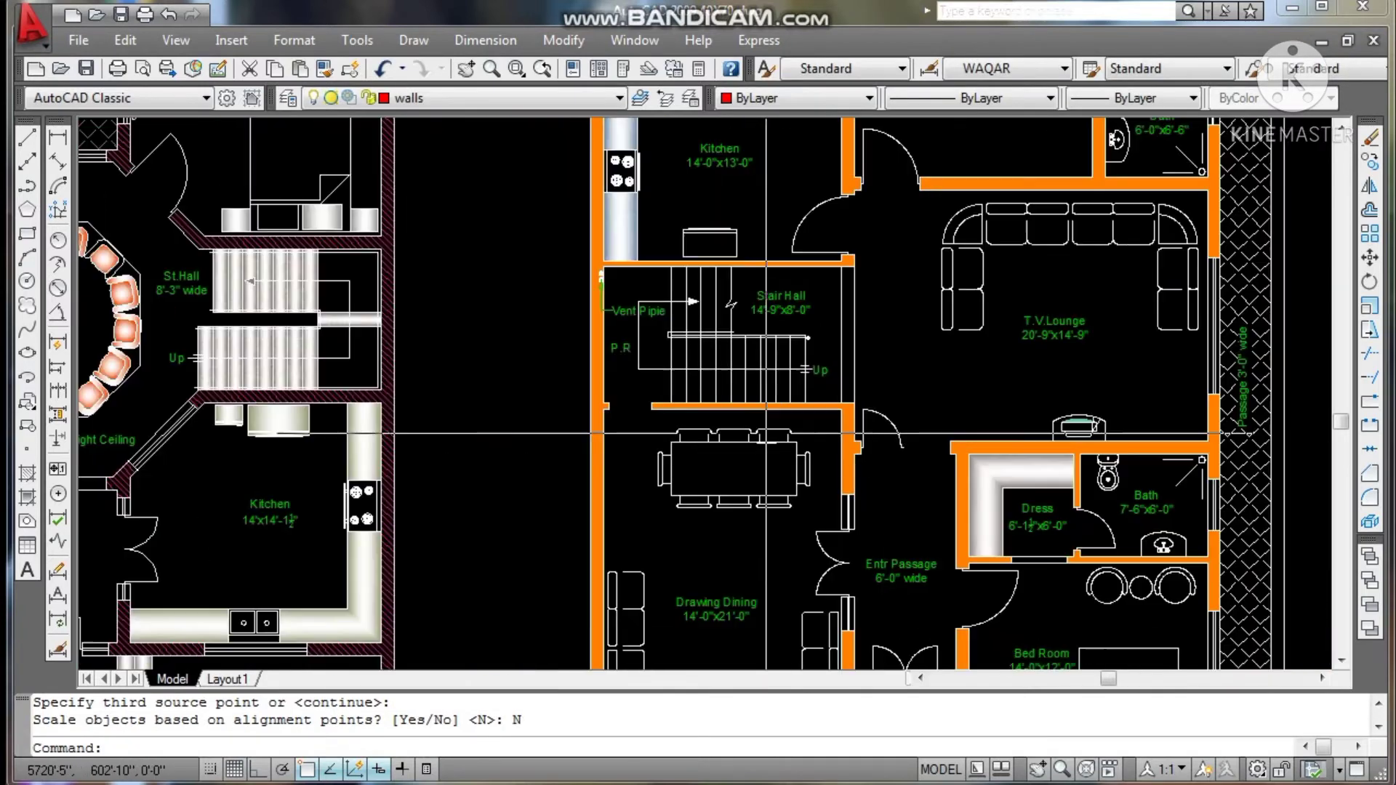
{"action": "scroll", "coordinate": [908, 442], "scroll_direction": "up", "scroll_amount": 7}
{"action": "scroll", "coordinate": [791, 489], "scroll_direction": "down", "scroll_amount": 5}
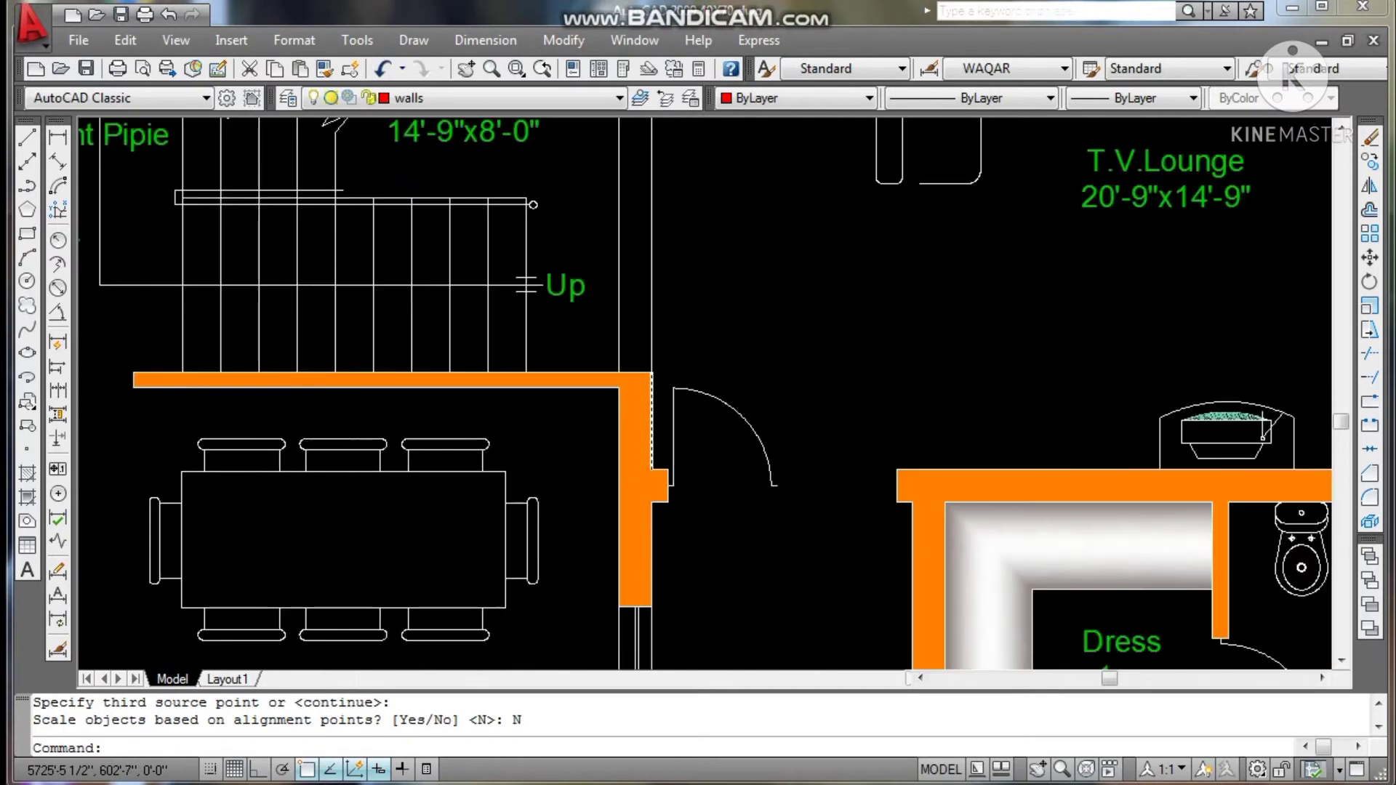
{"action": "scroll", "coordinate": [744, 475], "scroll_direction": "up", "scroll_amount": 5}
{"action": "scroll", "coordinate": [744, 475], "scroll_direction": "down", "scroll_amount": 4}
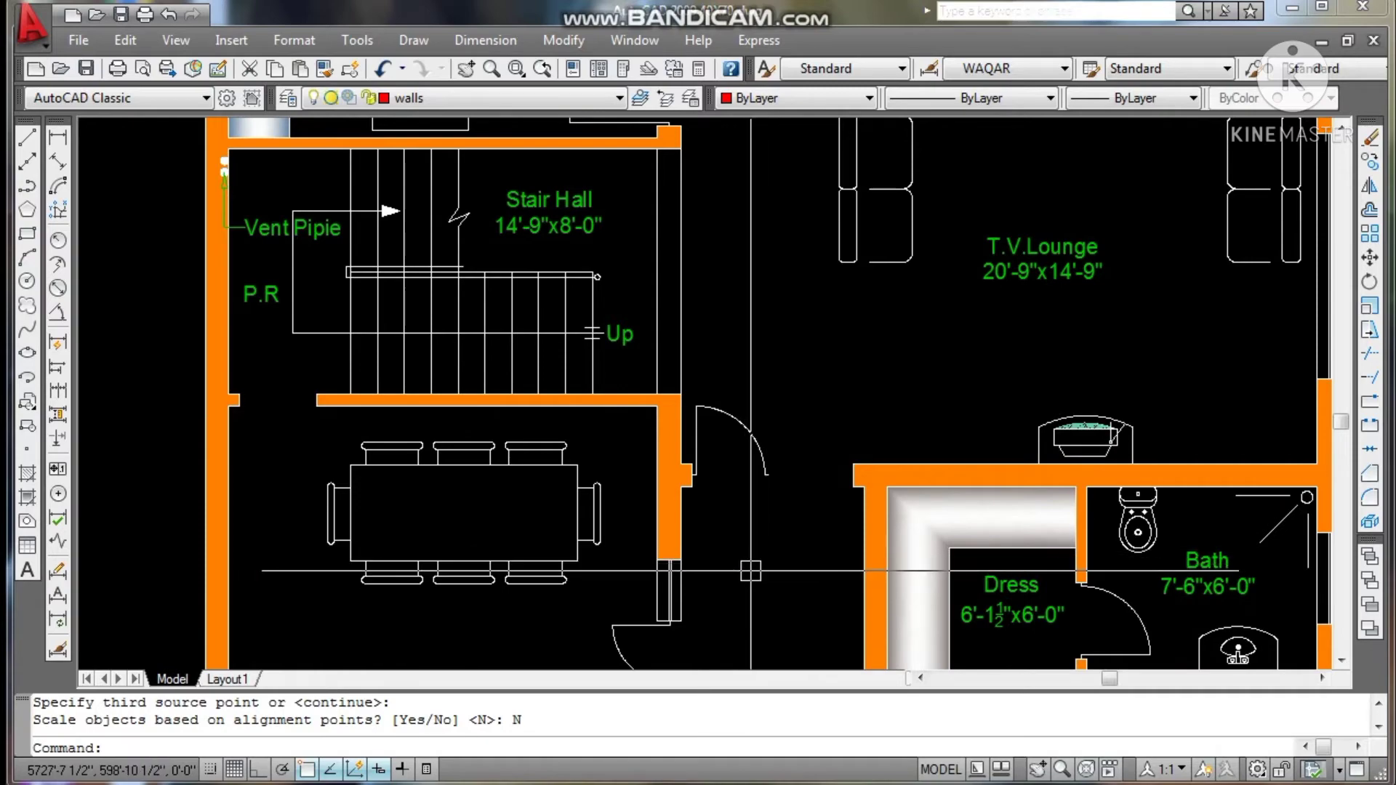
Undo the unscaled door alignment between the Entr Passage and the T.V.Lounge.
{"action": "type", "text": "u"}
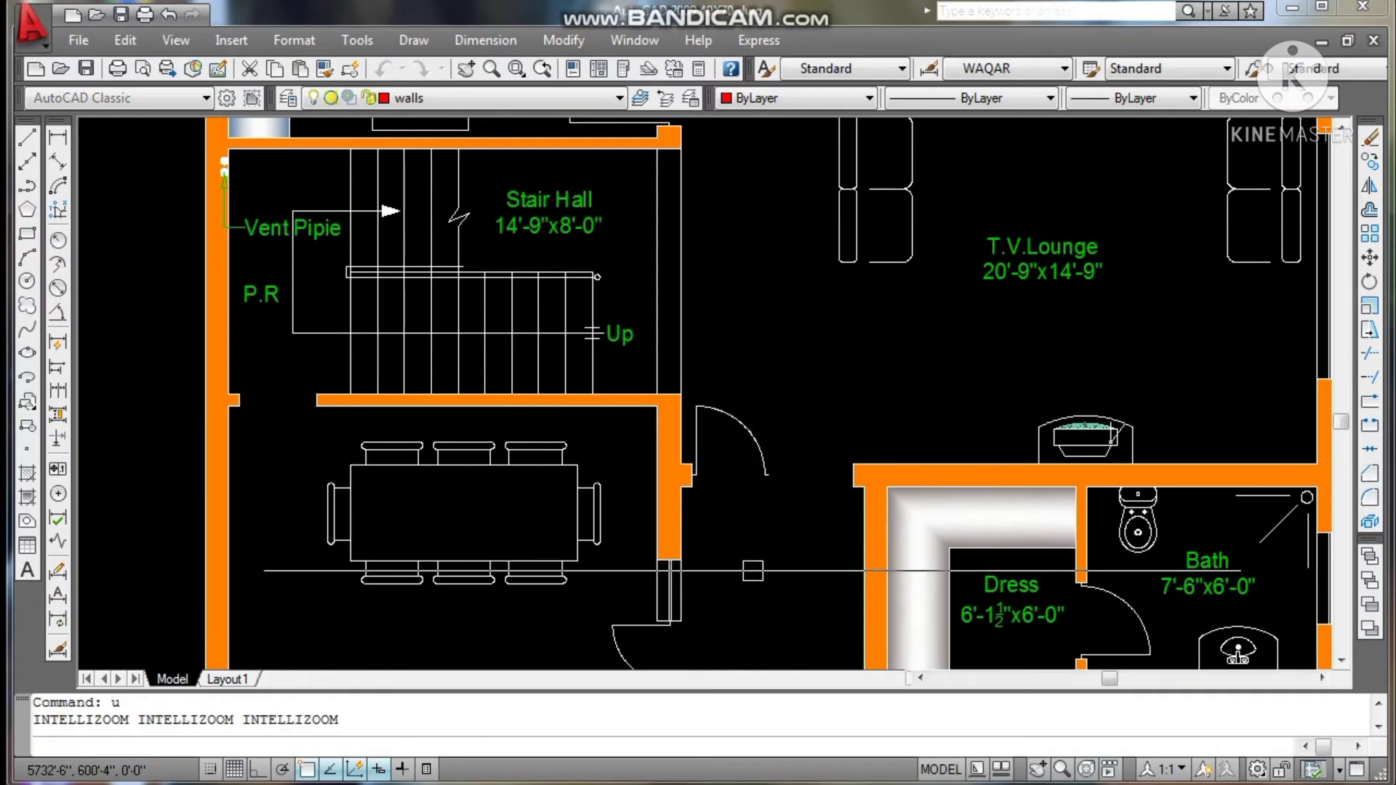
{"action": "key", "text": "Return"}
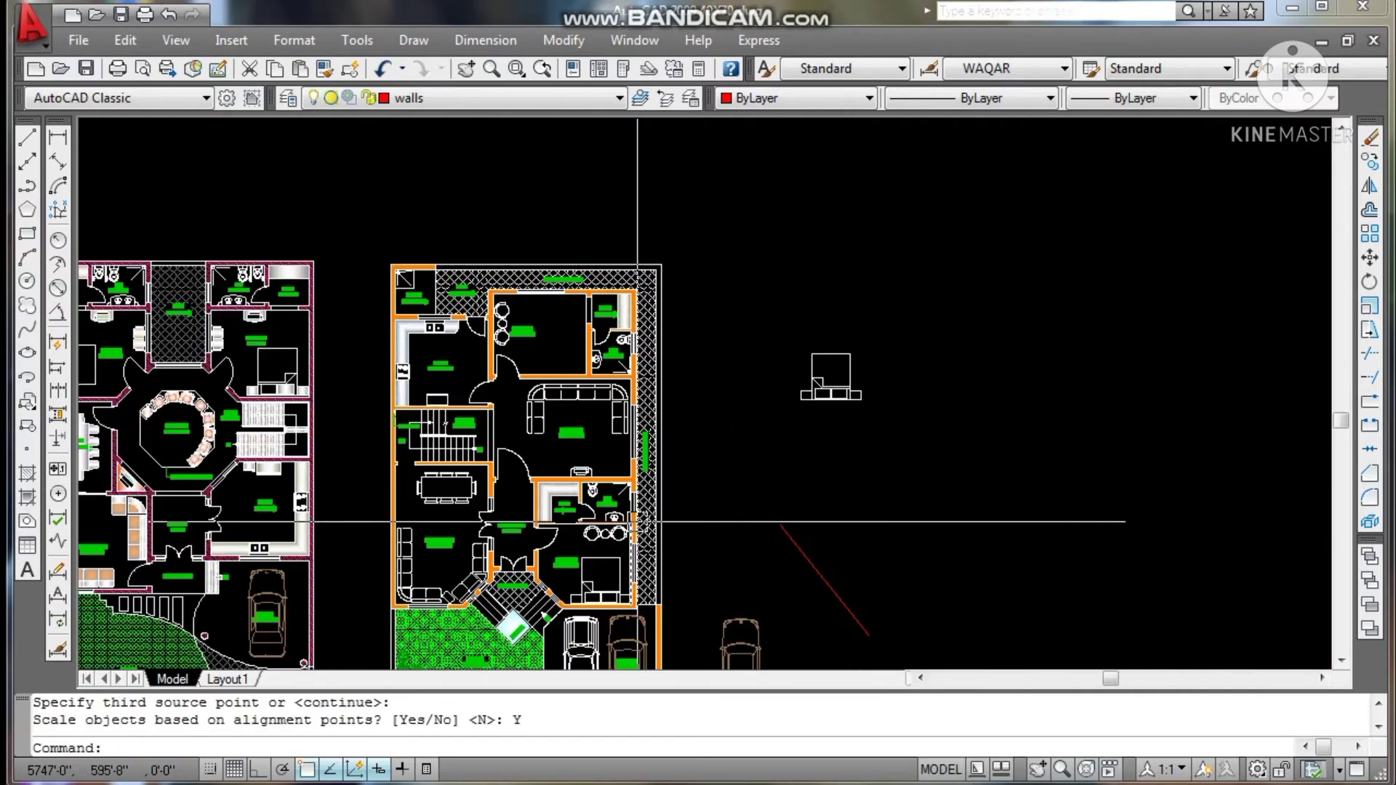
{"action": "scroll", "coordinate": [816, 522], "scroll_direction": "up", "scroll_amount": 4}
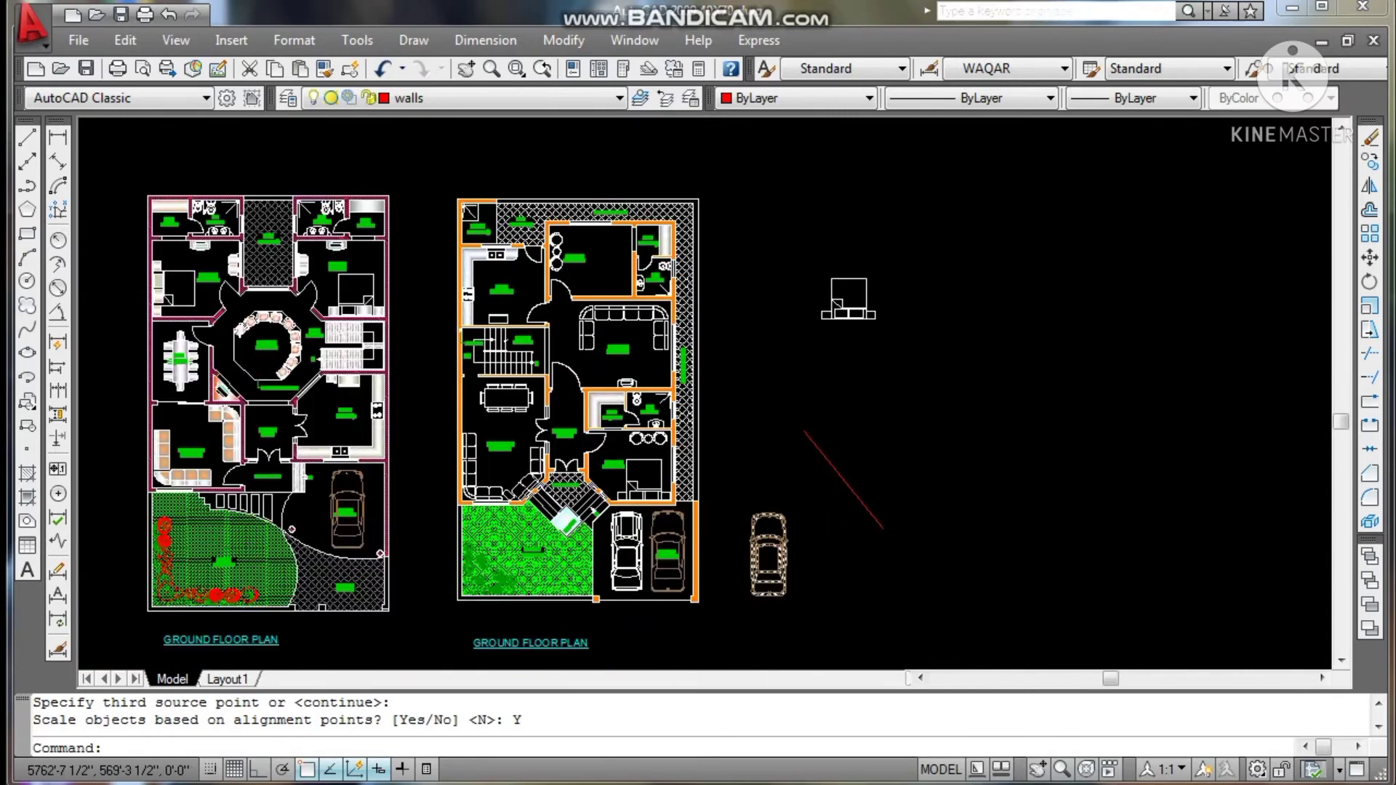
{"action": "scroll", "coordinate": [844, 530], "scroll_direction": "down", "scroll_amount": 5}
{"action": "scroll", "coordinate": [817, 538], "scroll_direction": "up", "scroll_amount": 6}
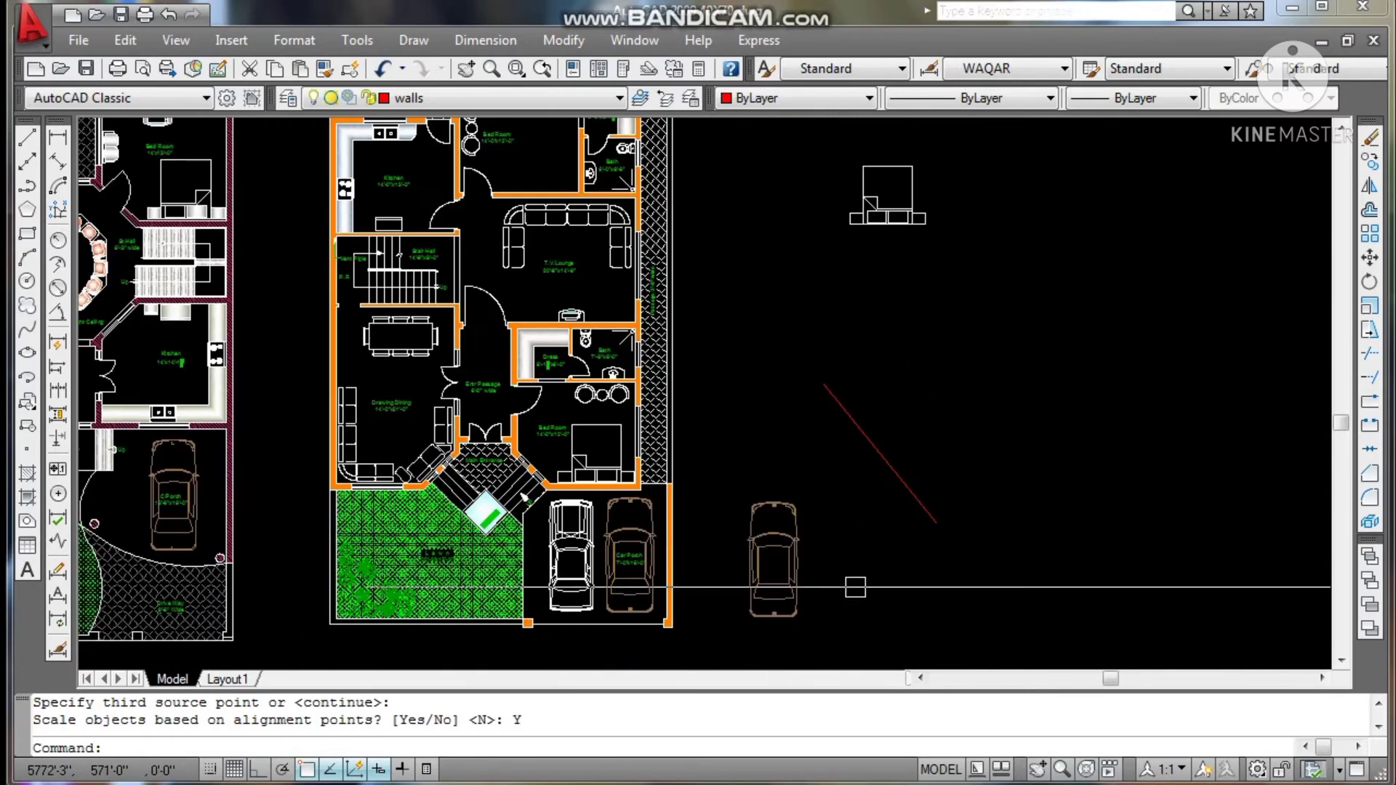
{"action": "scroll", "coordinate": [801, 592], "scroll_direction": "down", "scroll_amount": 3}
{"action": "scroll", "coordinate": [767, 574], "scroll_direction": "up", "scroll_amount": 5}
{"action": "scroll", "coordinate": [727, 570], "scroll_direction": "down", "scroll_amount": 3}
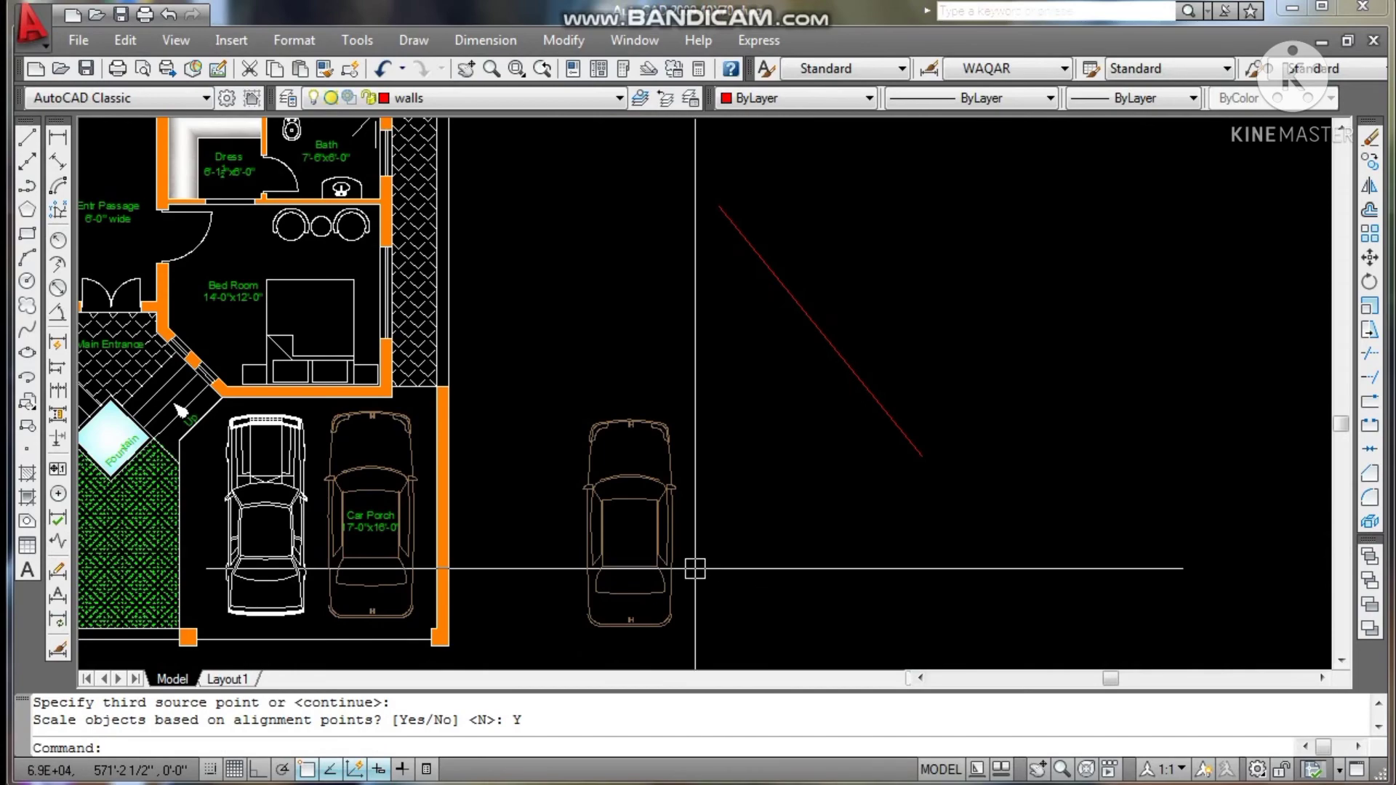
{"action": "scroll", "coordinate": [679, 536], "scroll_direction": "up", "scroll_amount": 3}
{"action": "left_click", "coordinate": [700, 514]}
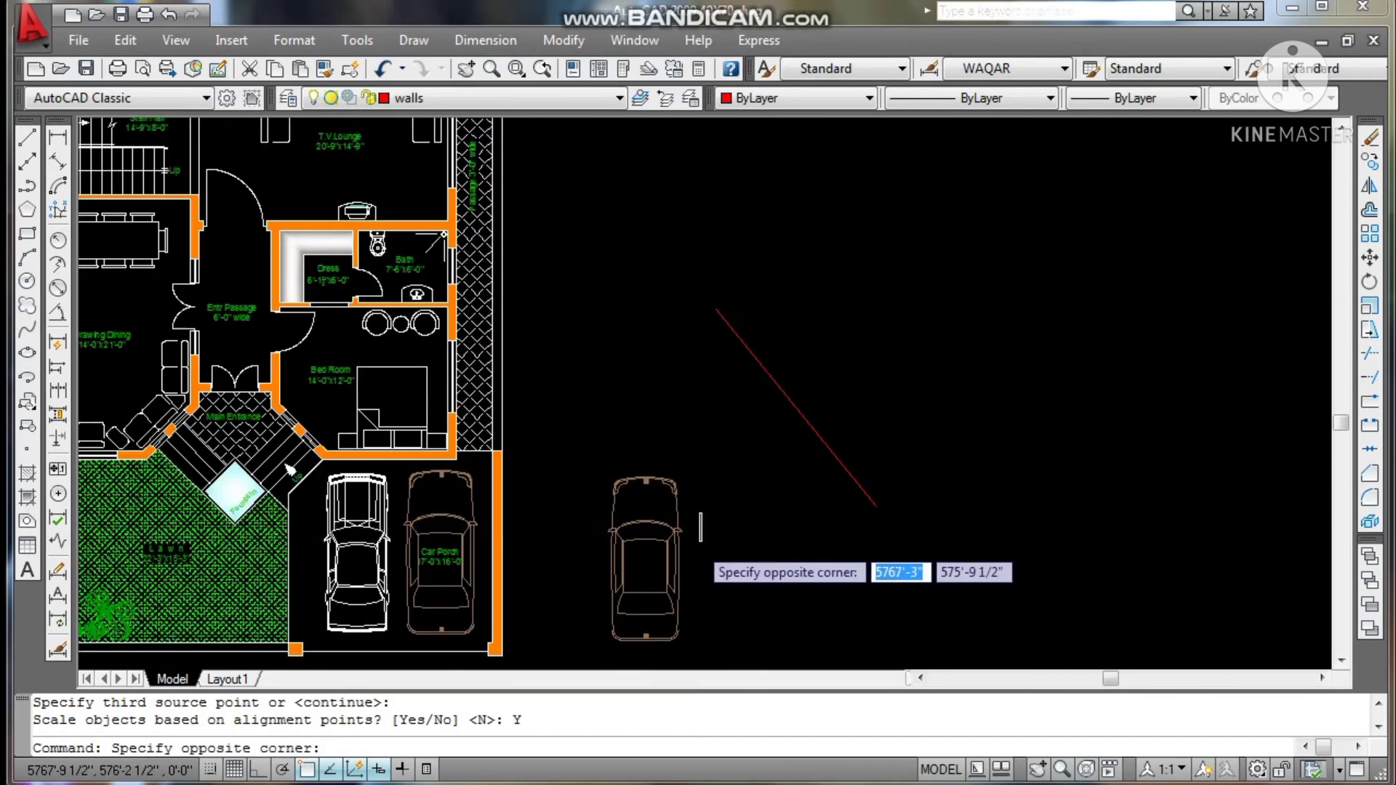
{"action": "left_click", "coordinate": [714, 519]}
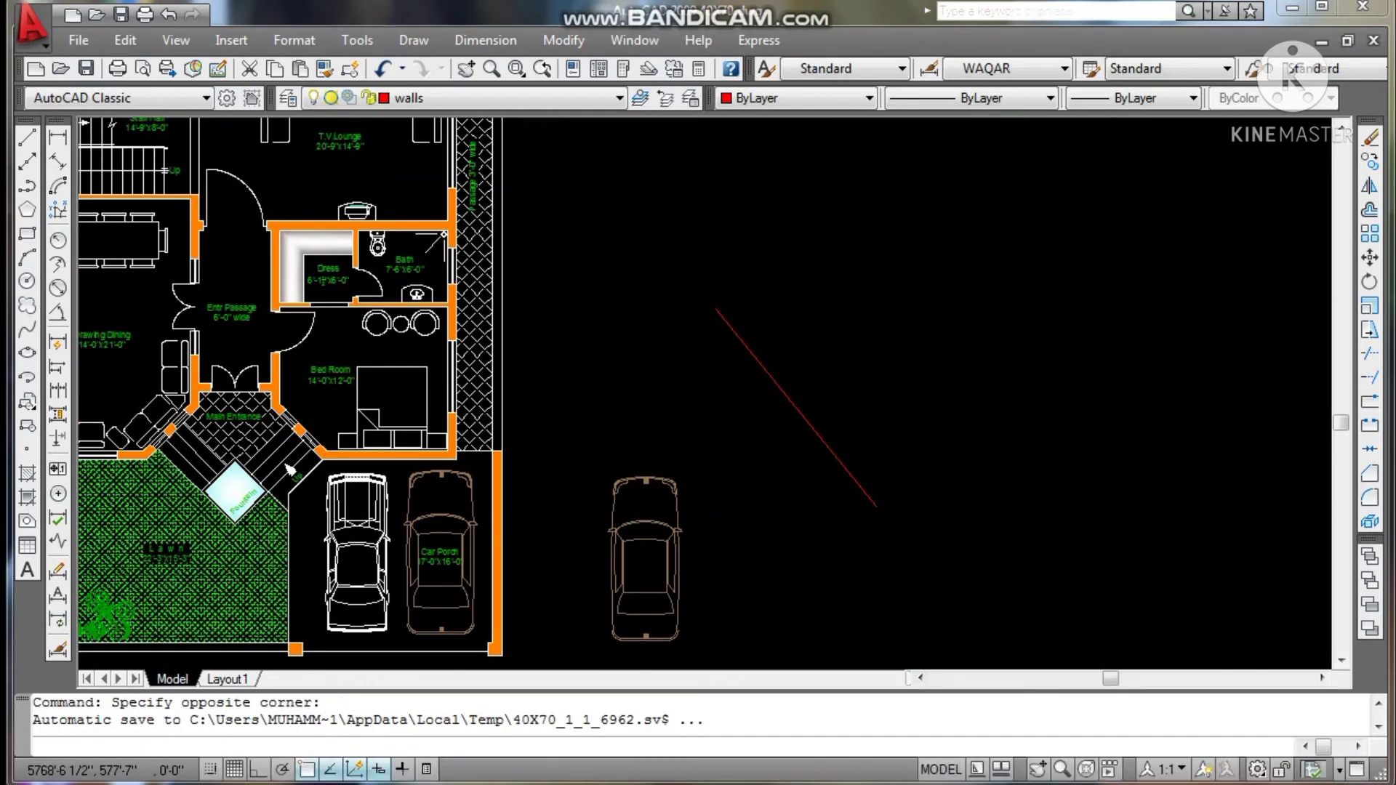
{"action": "key", "text": "Escape"}
Align the loose car outside the car porch, matching its front-left corner to a point on the upper part of the slanted red line.
{"action": "type", "text": "al"}
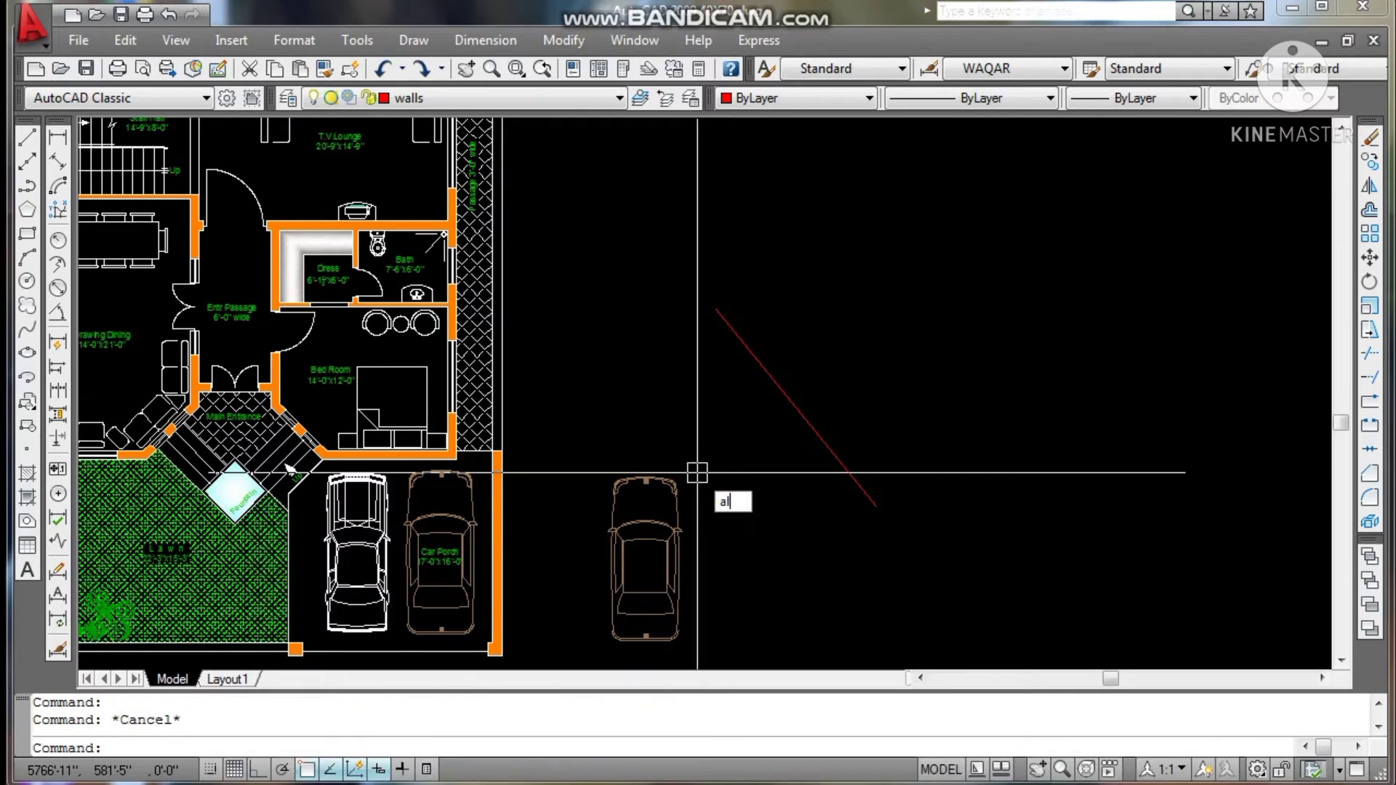
{"action": "key", "text": "Return"}
{"action": "left_click", "coordinate": [676, 517]}
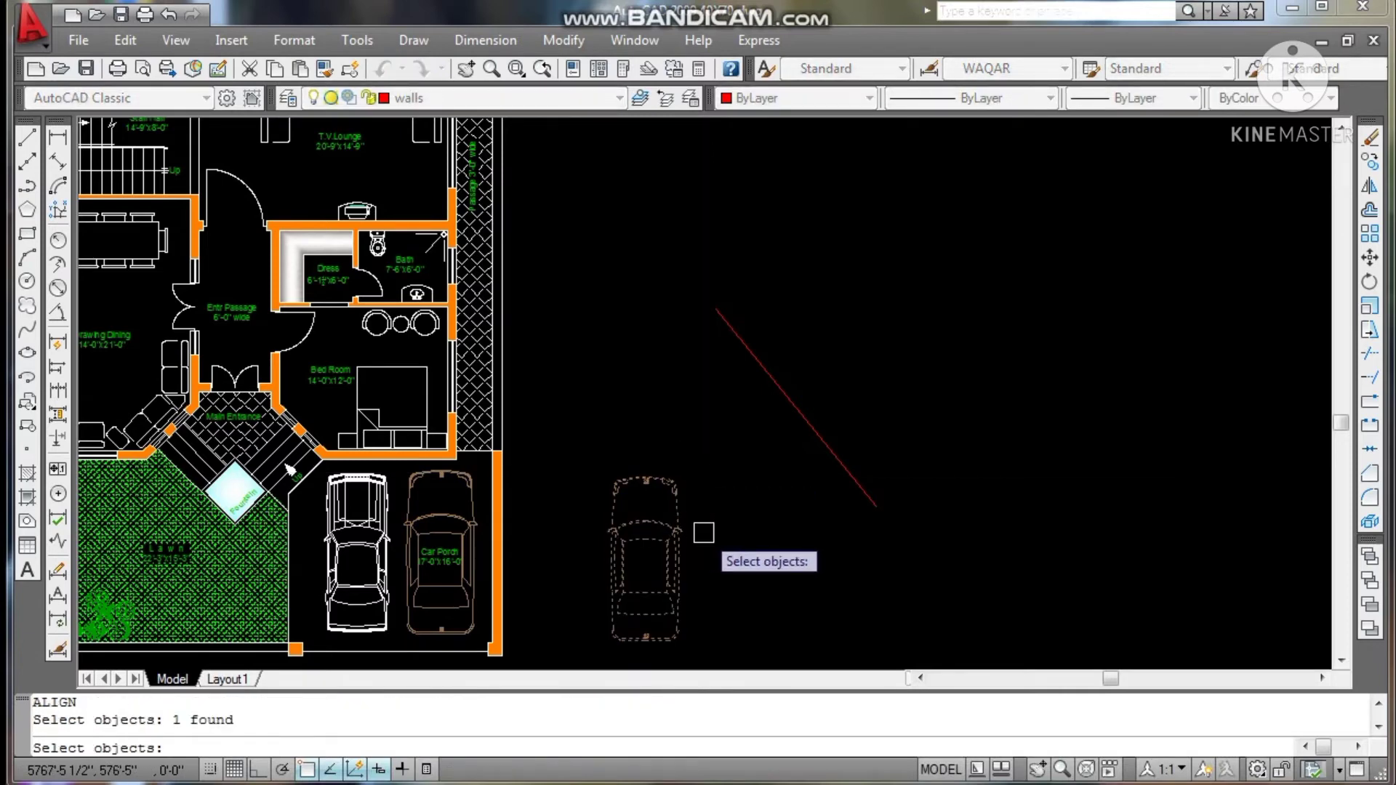
{"action": "key", "text": "Return"}
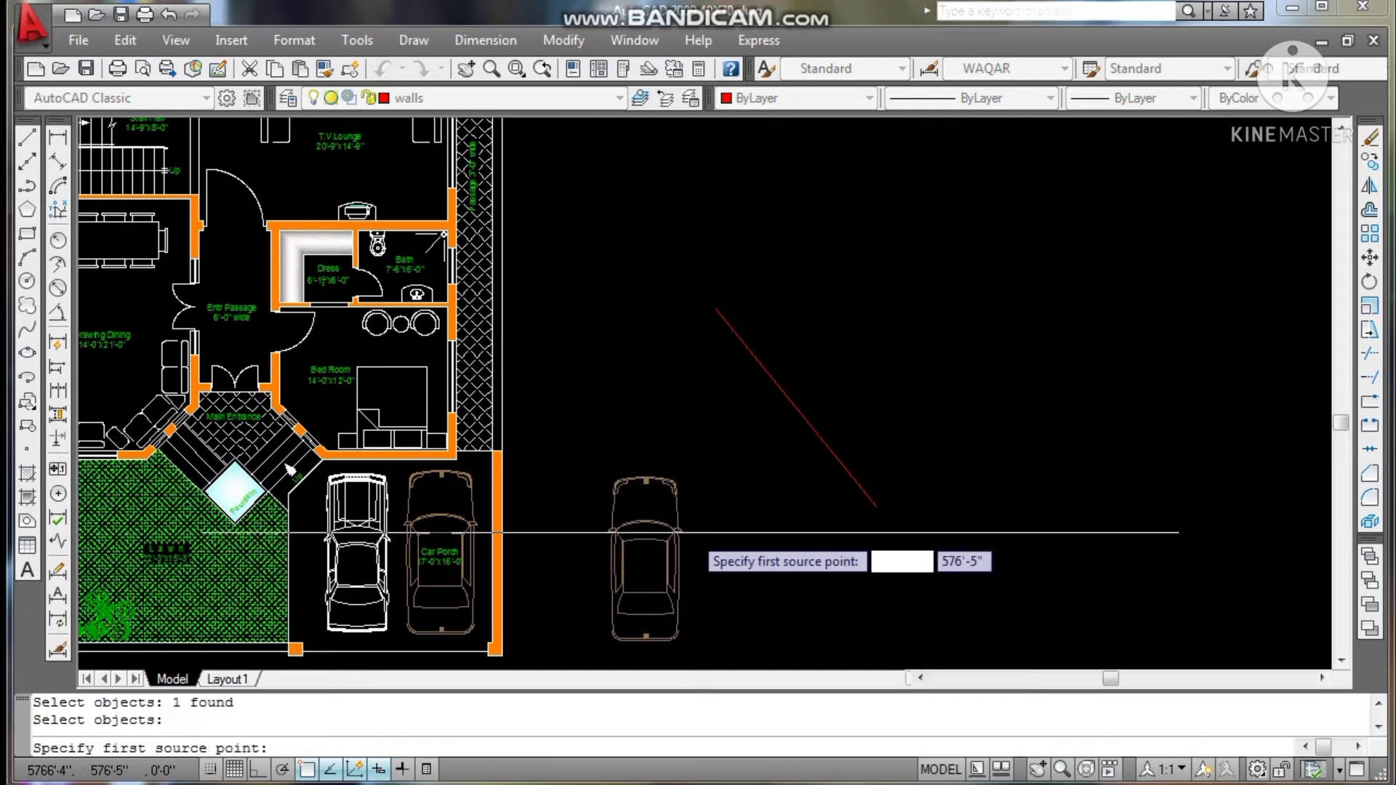
{"action": "left_click", "coordinate": [617, 484]}
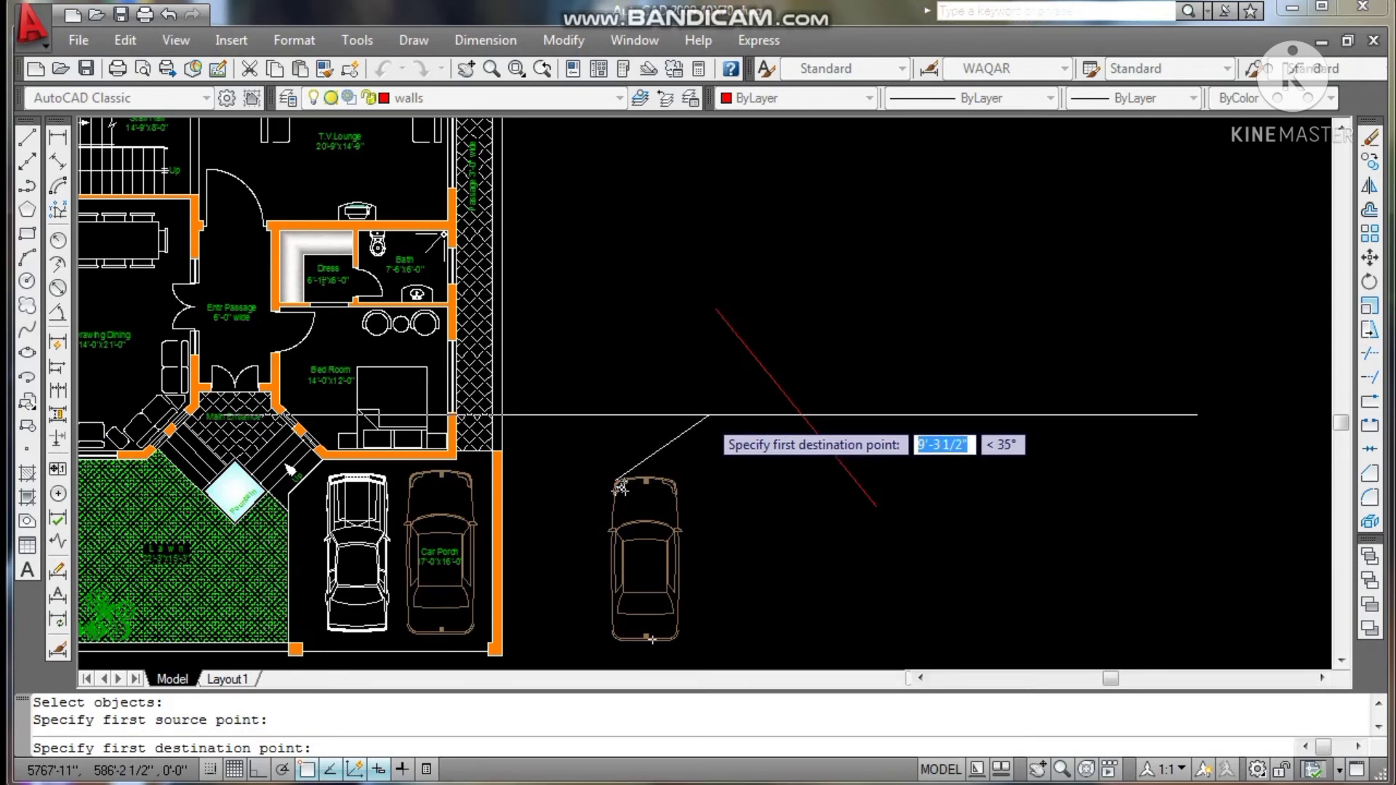
{"action": "left_click", "coordinate": [759, 364]}
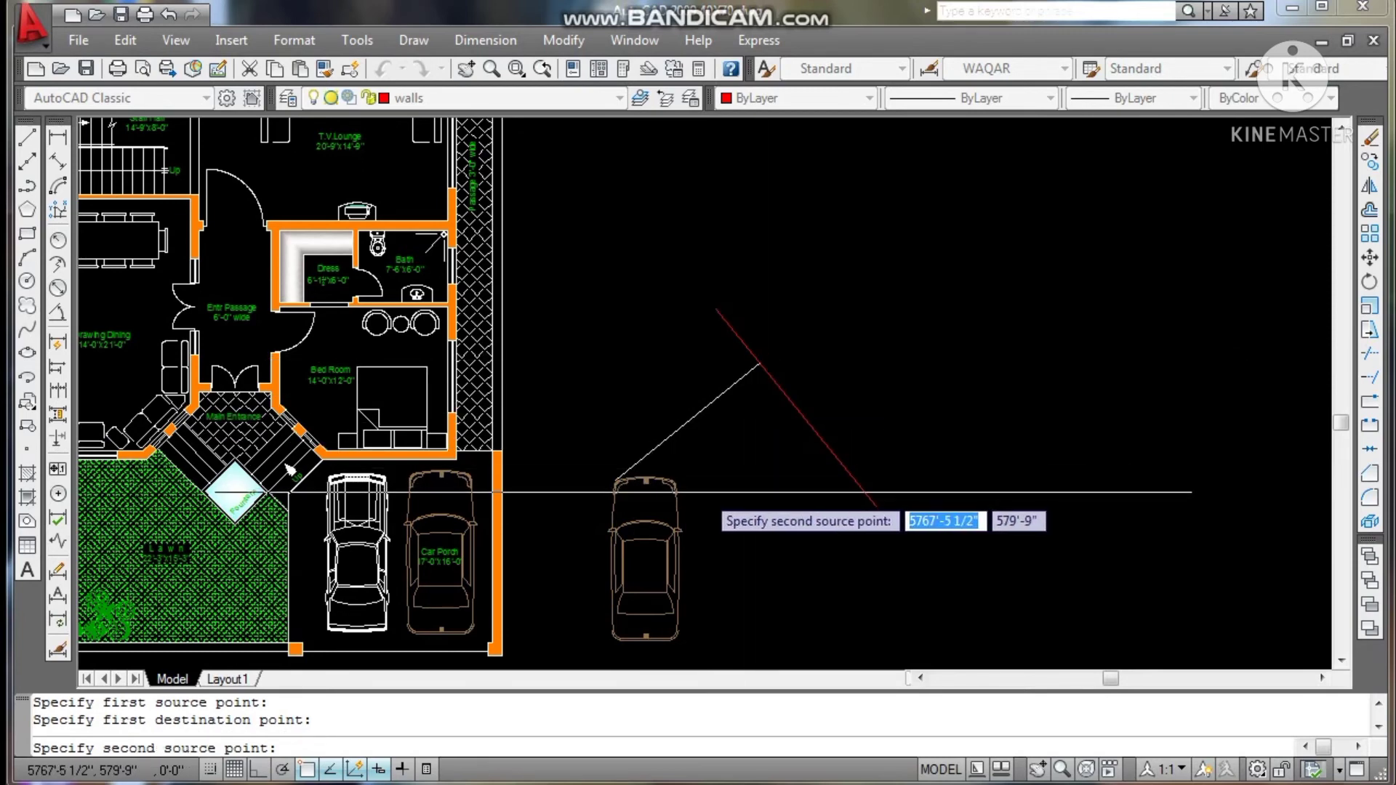
Match the car's front-right corner to a point lower on the slanted red line and finish the alignment with scaling.
{"action": "left_click", "coordinate": [676, 484]}
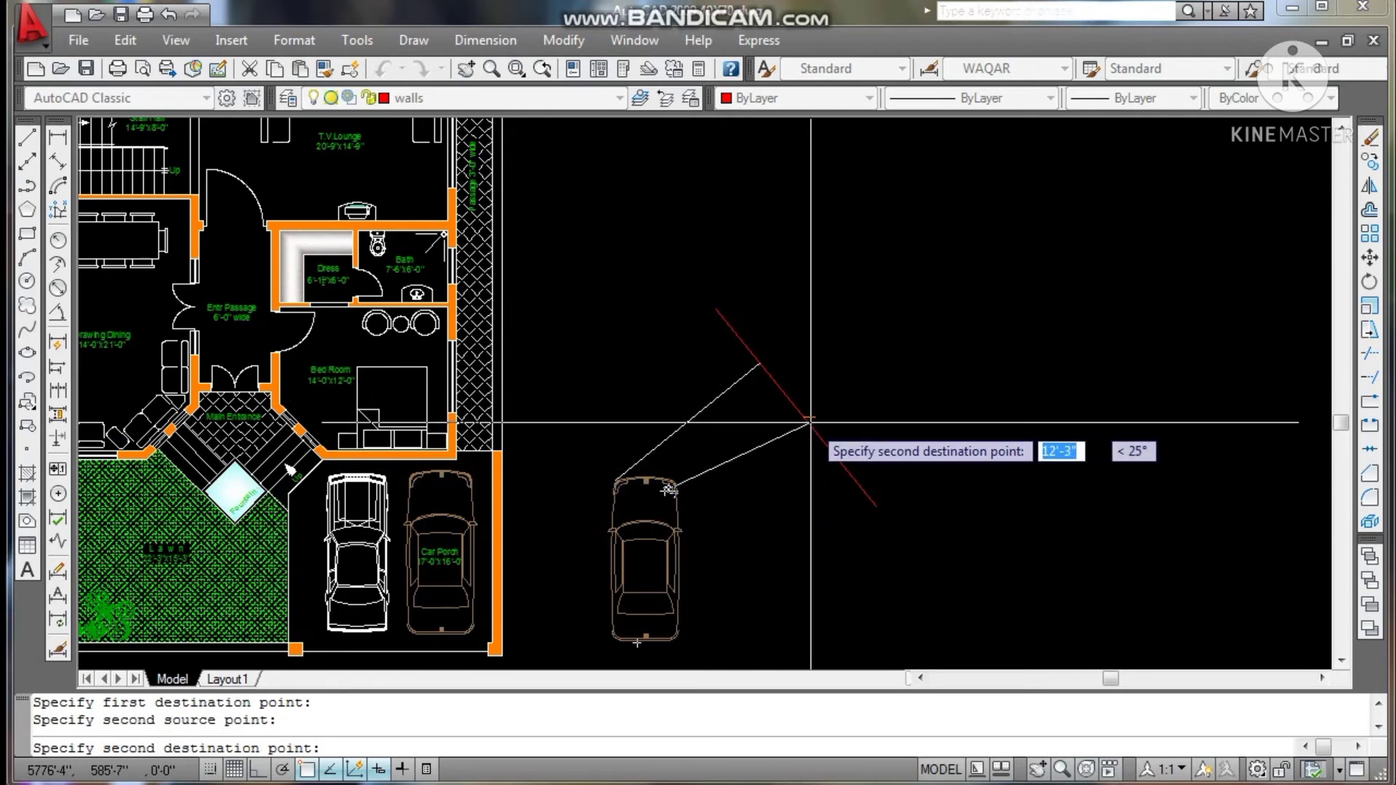
{"action": "left_click", "coordinate": [834, 452]}
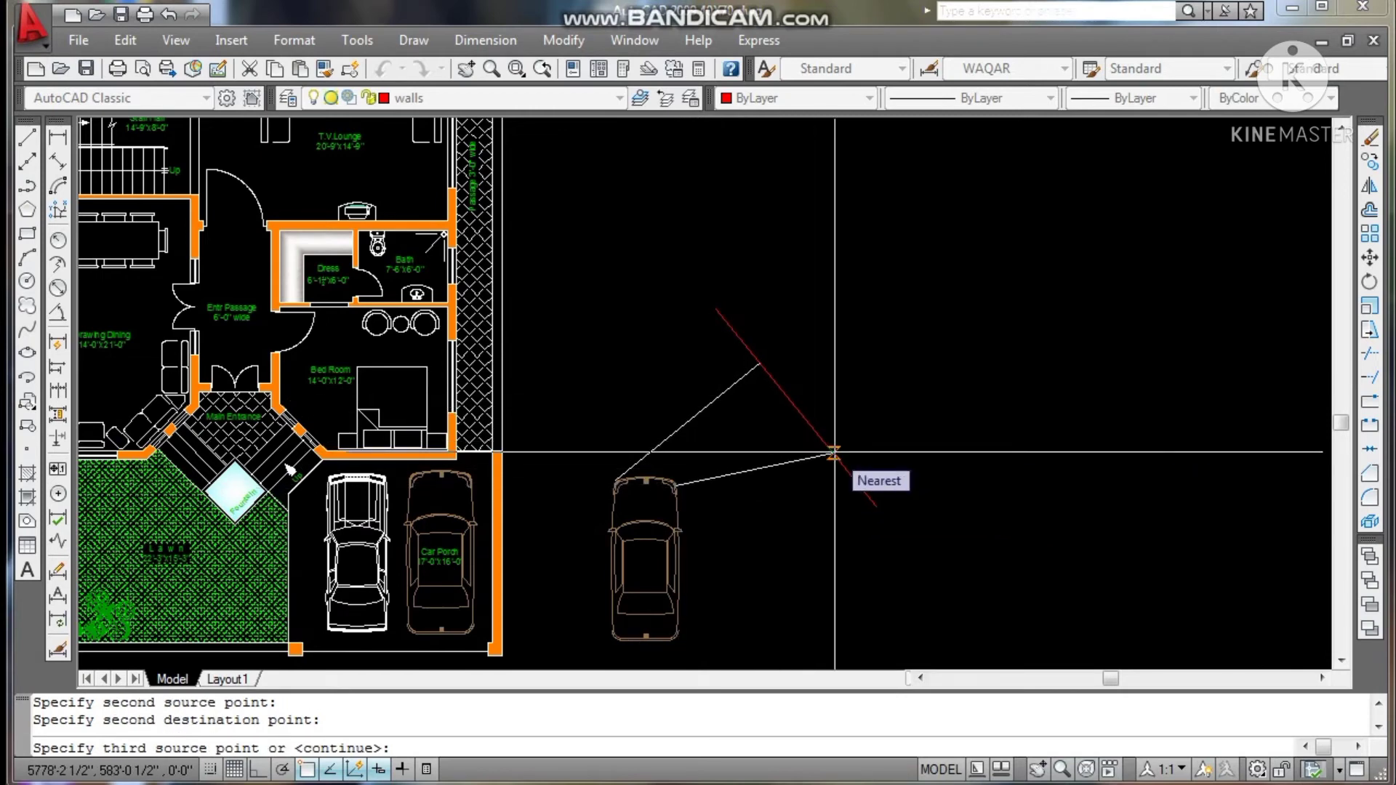
{"action": "key", "text": "Return"}
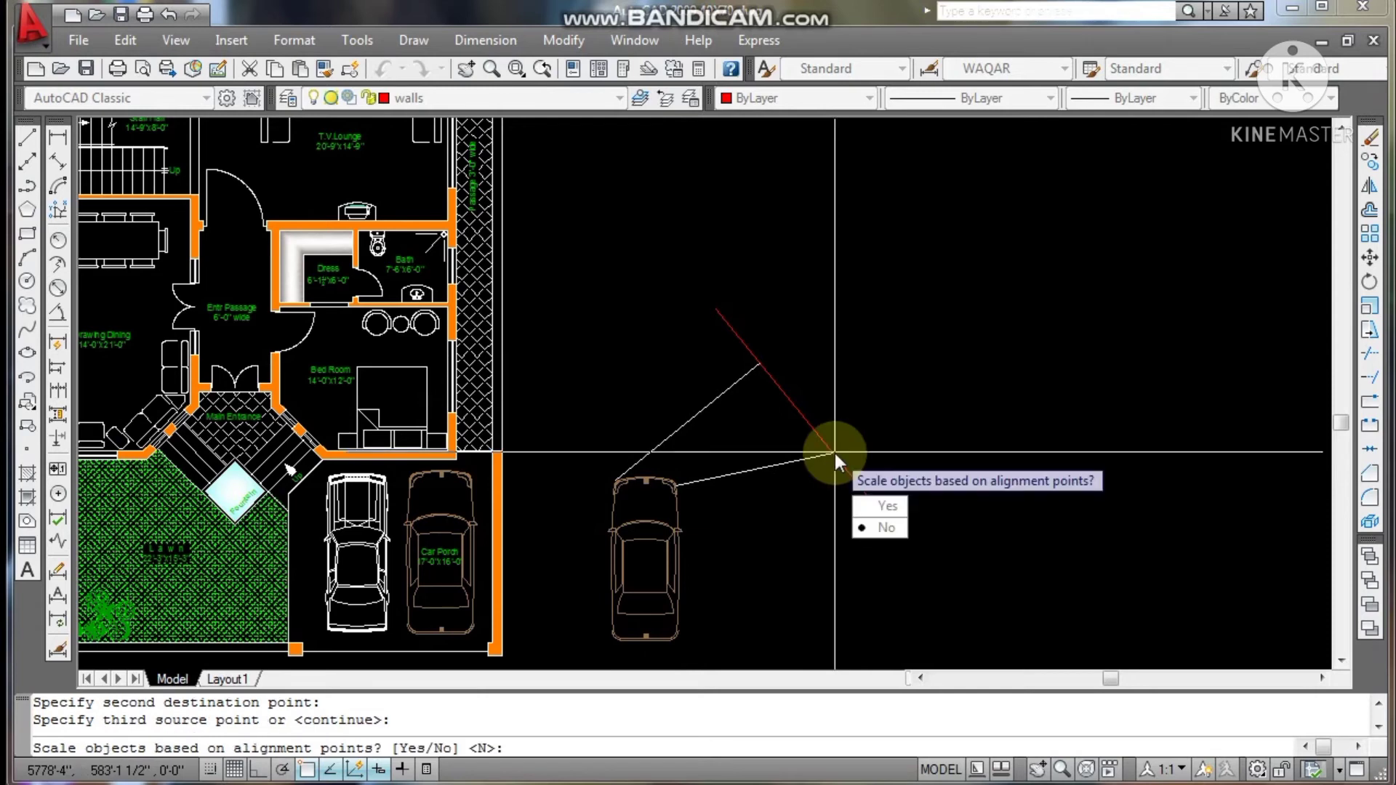
{"action": "type", "text": "y"}
{"action": "key", "text": "Return"}
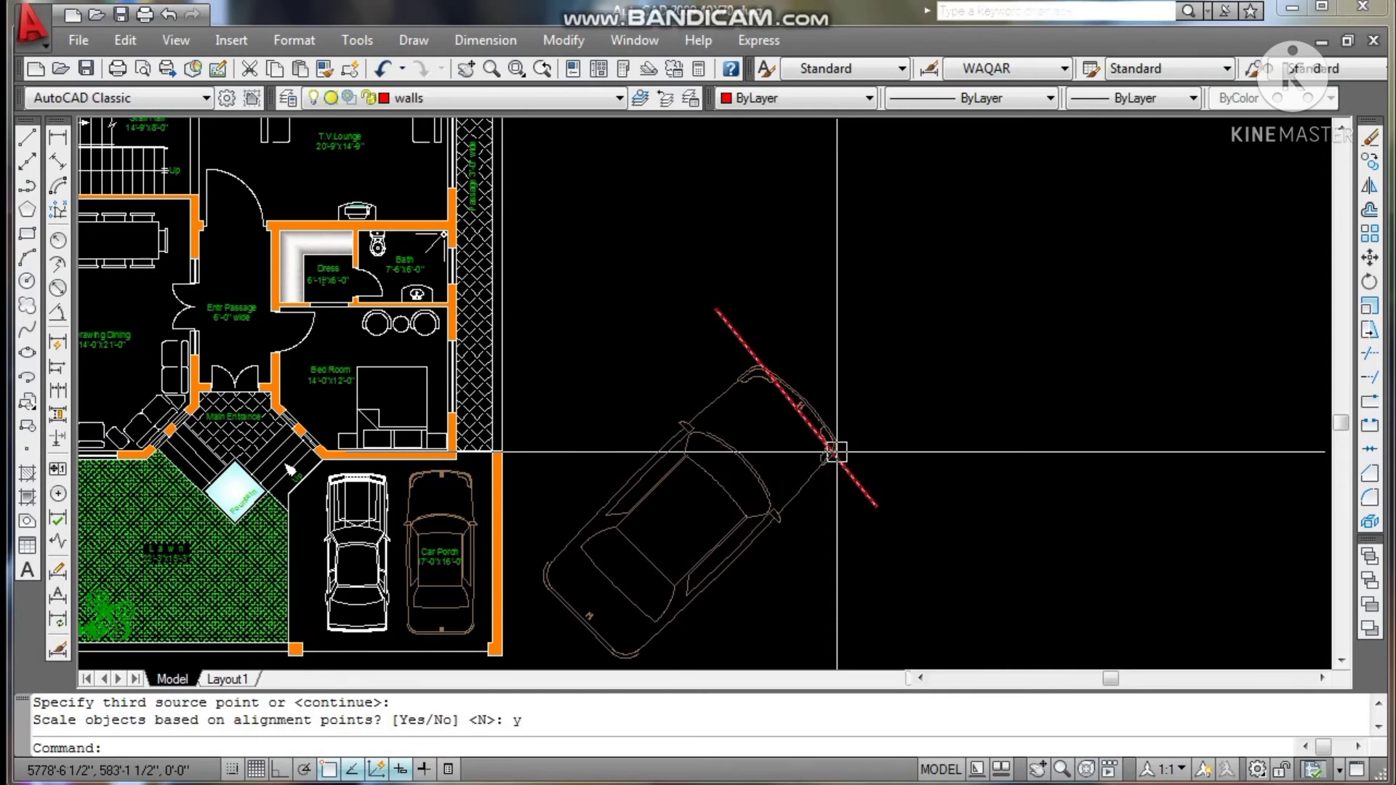
Draw a horizontal line about 12'-3" long with Ortho on, between the loose bed and the aligned car.
{"action": "scroll", "coordinate": [778, 424], "scroll_direction": "down", "scroll_amount": 4}
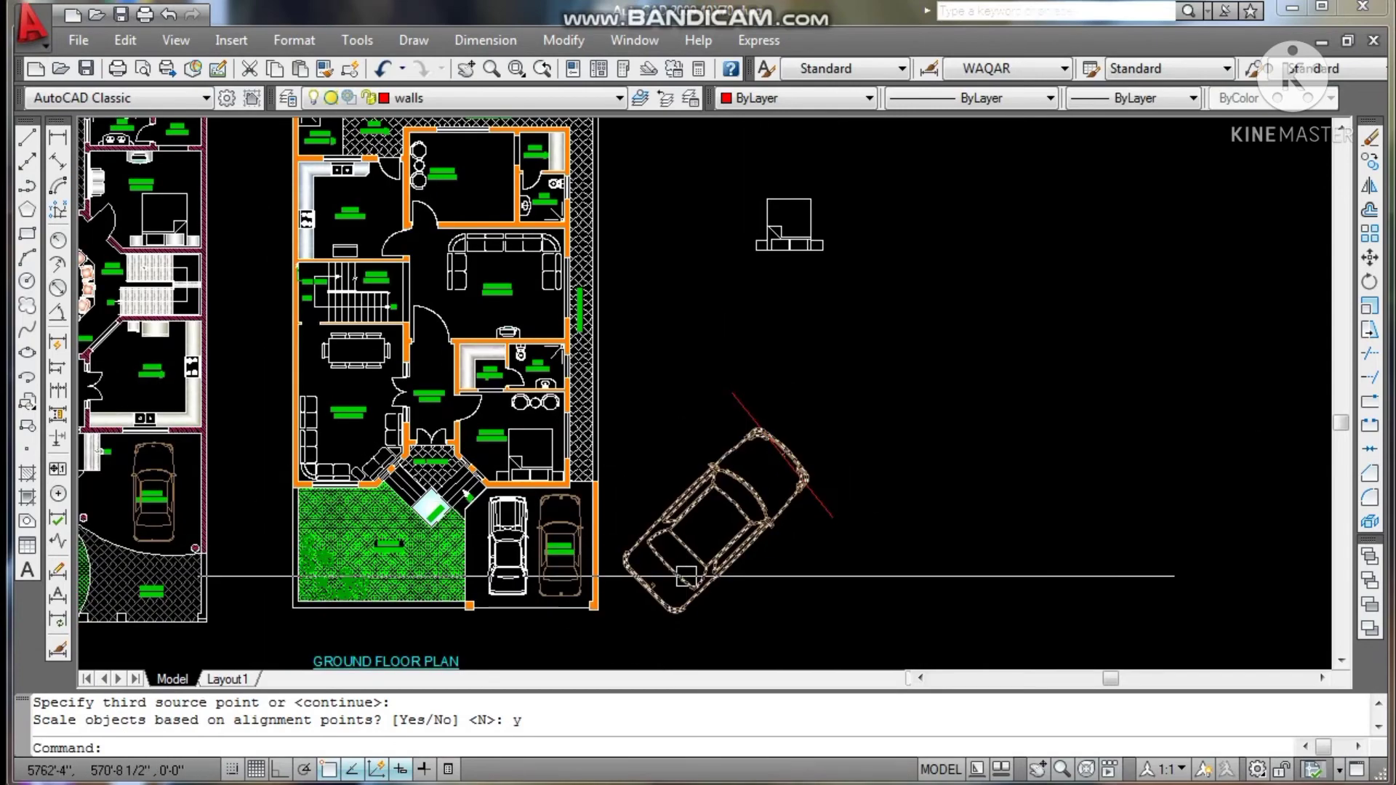
{"action": "scroll", "coordinate": [778, 363], "scroll_direction": "up", "scroll_amount": 3}
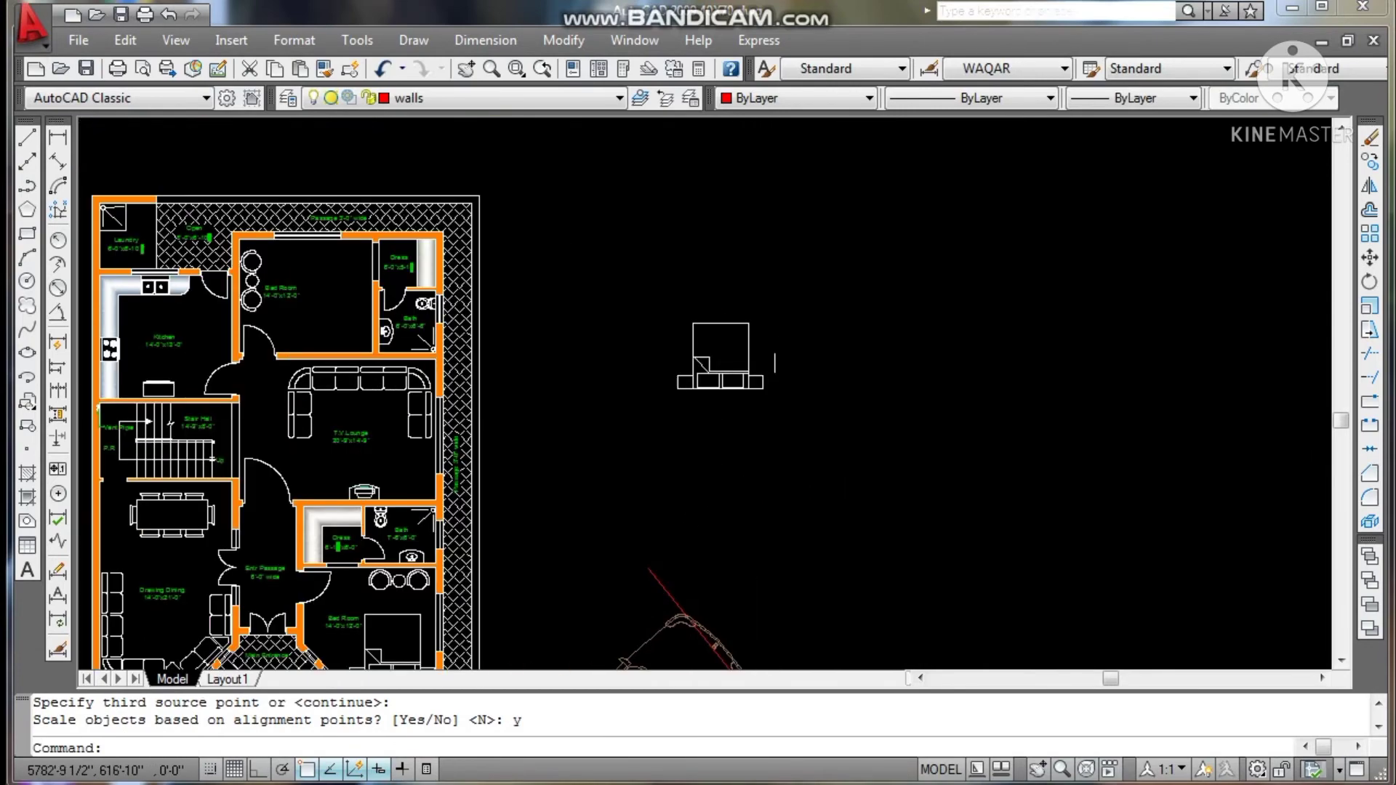
{"action": "scroll", "coordinate": [654, 364], "scroll_direction": "down", "scroll_amount": 2}
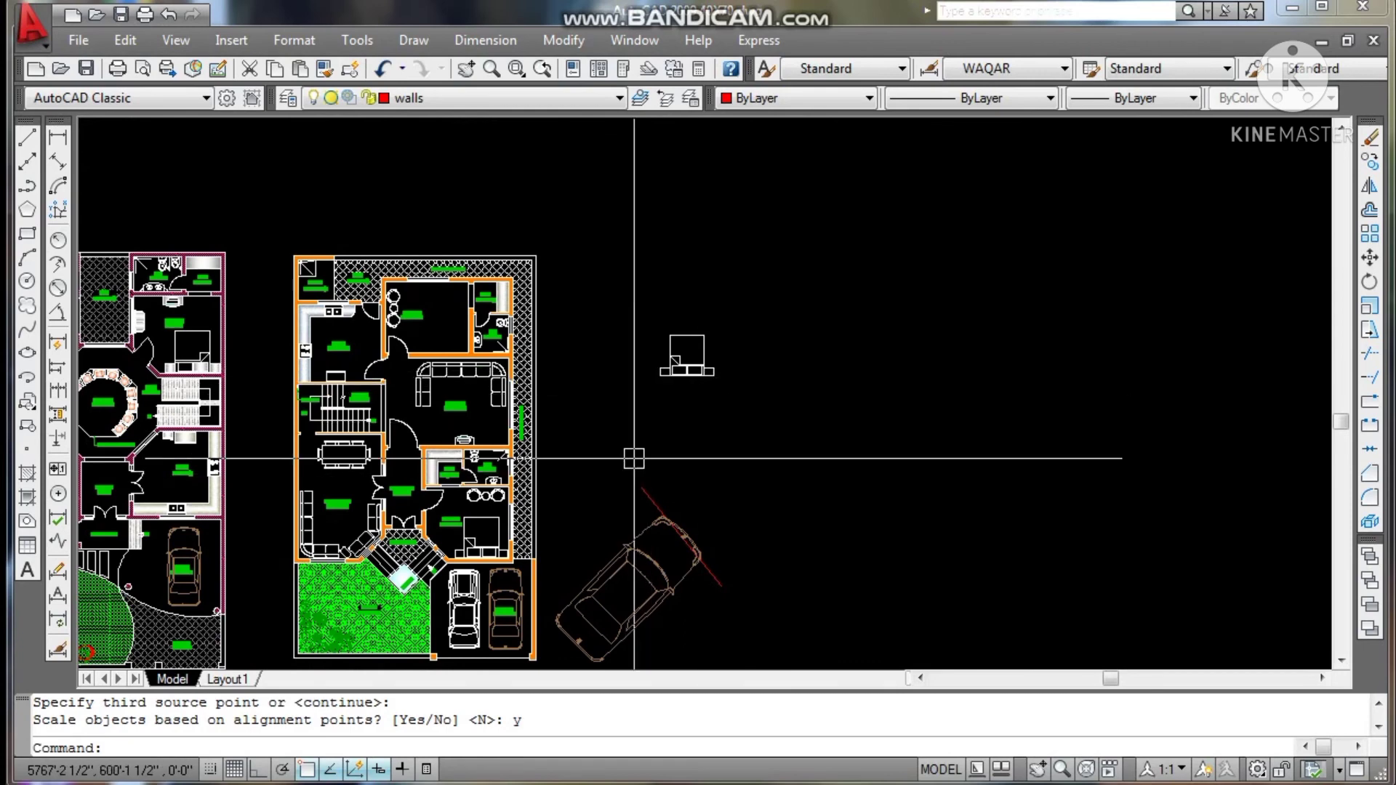
{"action": "key", "text": "Escape"}
{"action": "type", "text": "l"}
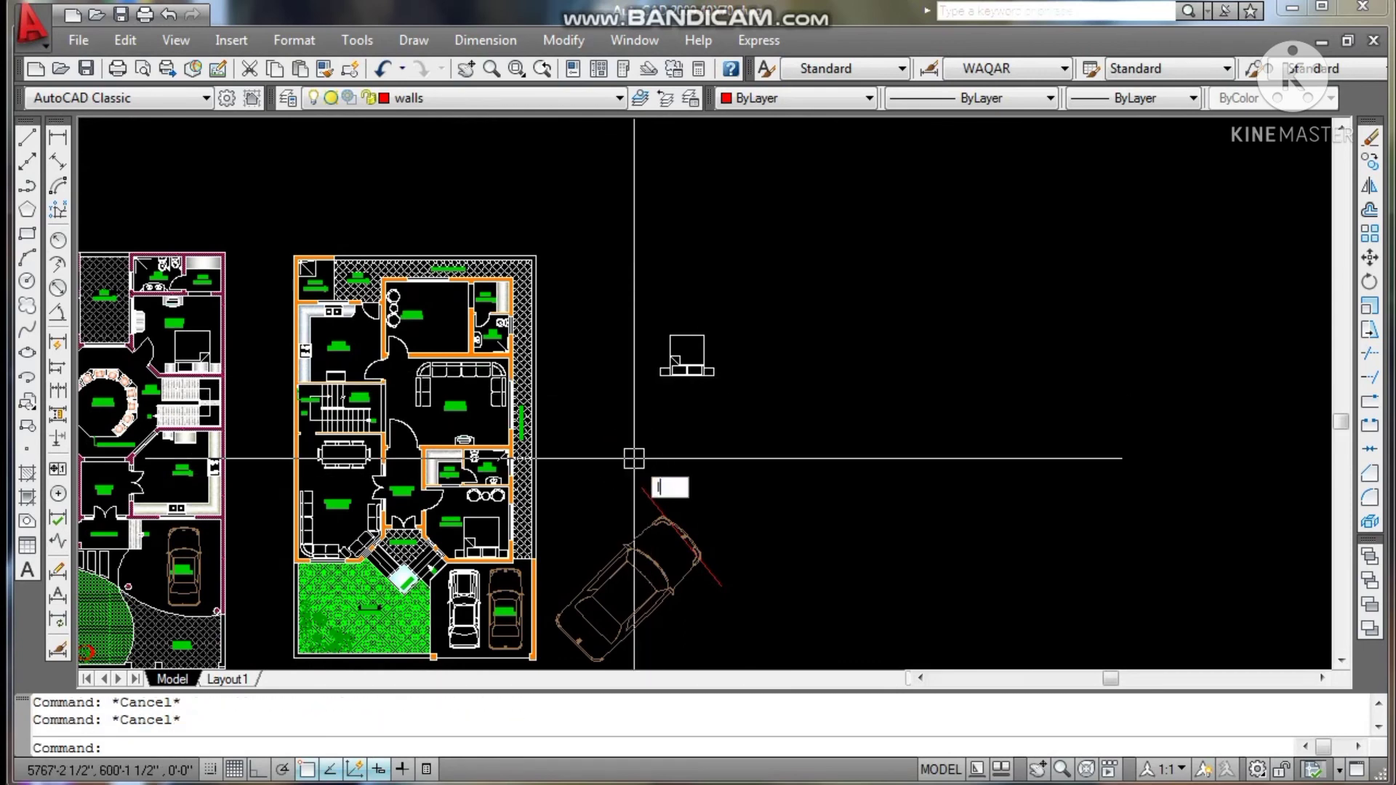
{"action": "key", "text": "Return"}
{"action": "scroll", "coordinate": [634, 458], "scroll_direction": "up", "scroll_amount": 3}
{"action": "left_click", "coordinate": [565, 427]}
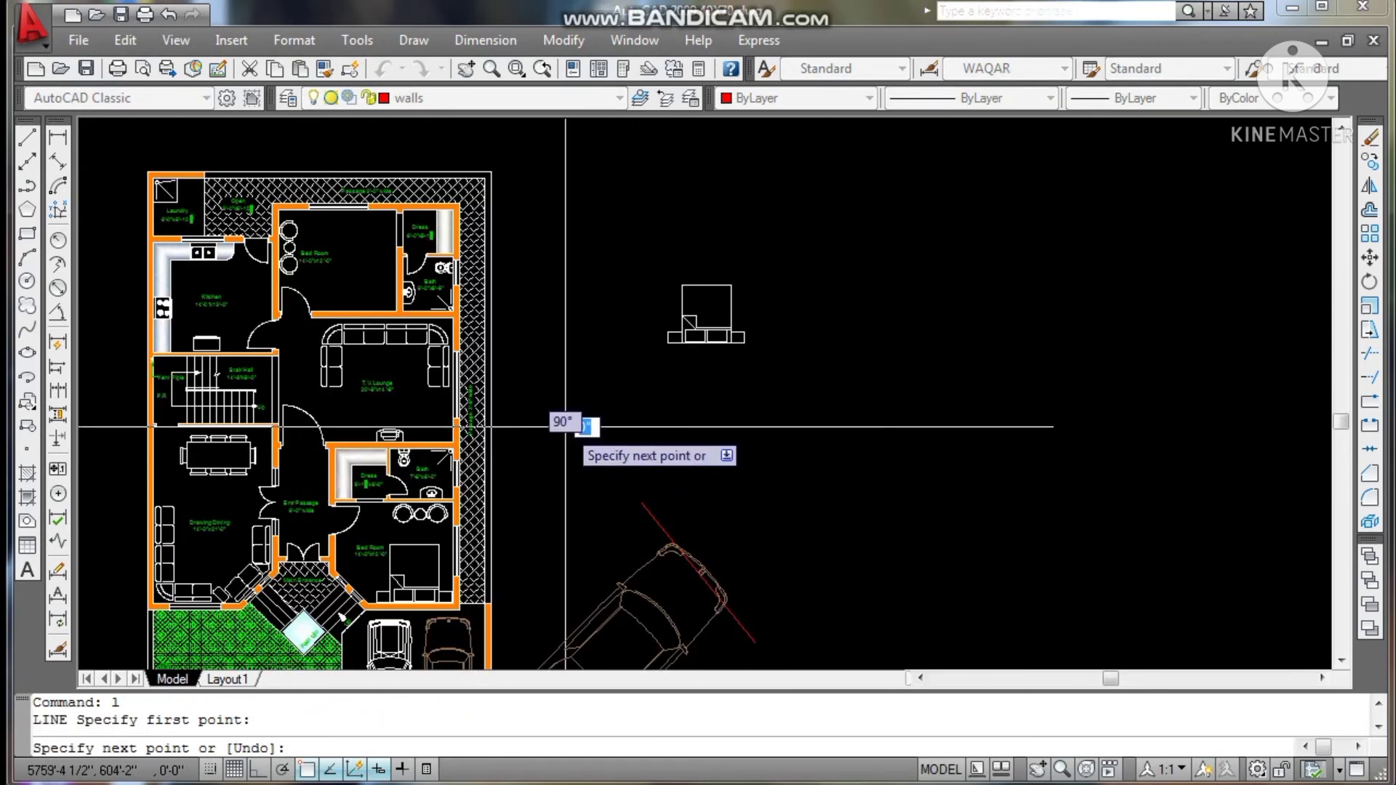
{"action": "key", "text": "F8"}
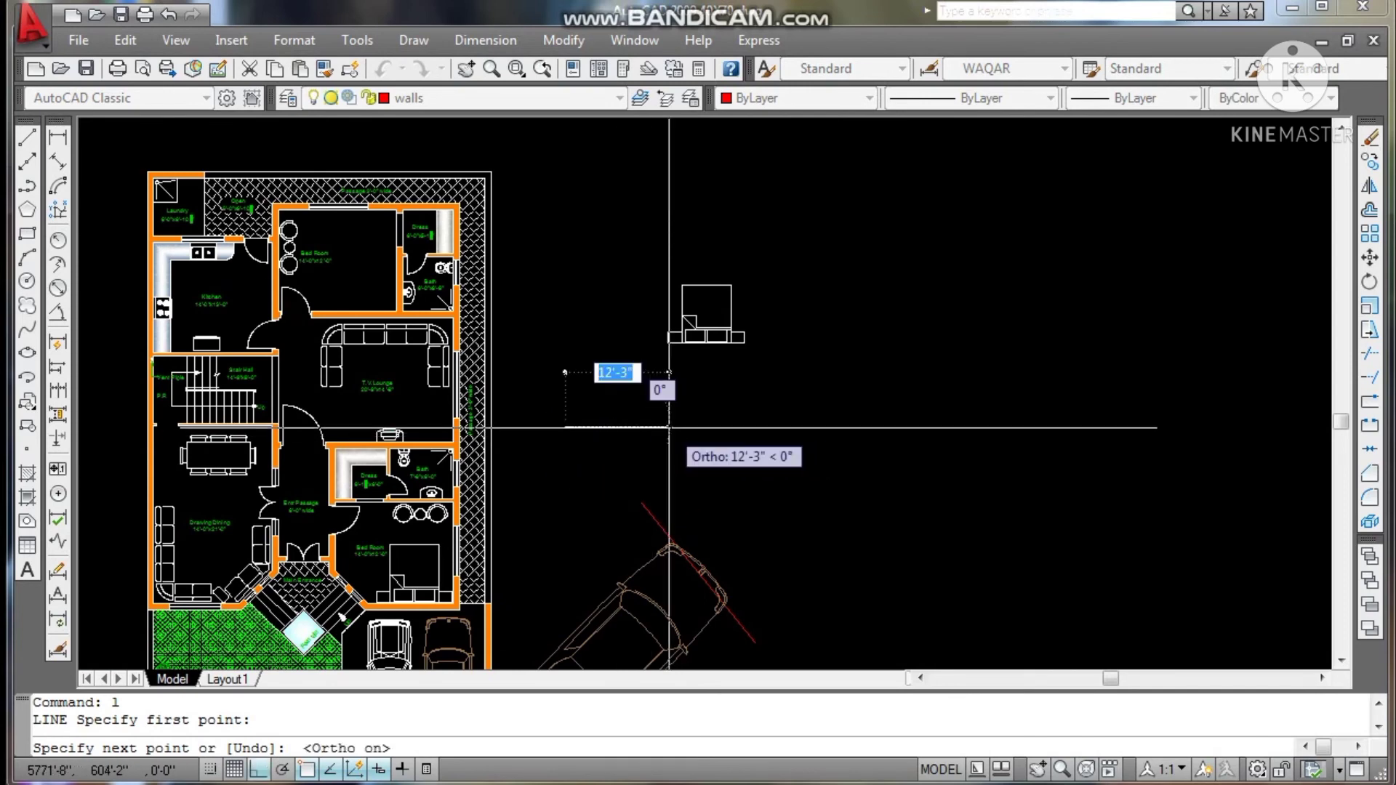
{"action": "key", "text": "Escape"}
{"action": "key", "text": "Escape"}
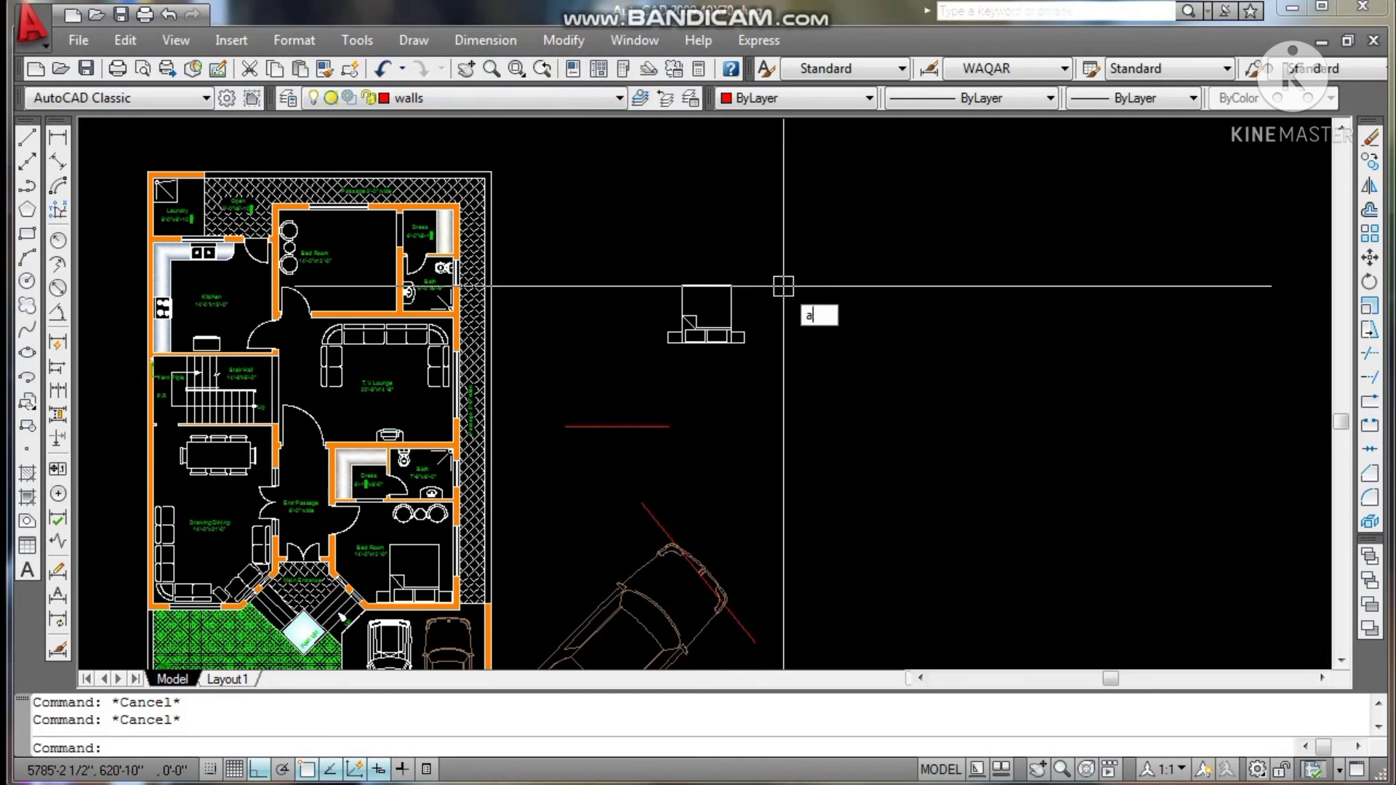
Align the loose bed block, matching the lower-left corner of its side table to the left end of the horizontal red line.
{"action": "key", "text": "Return"}
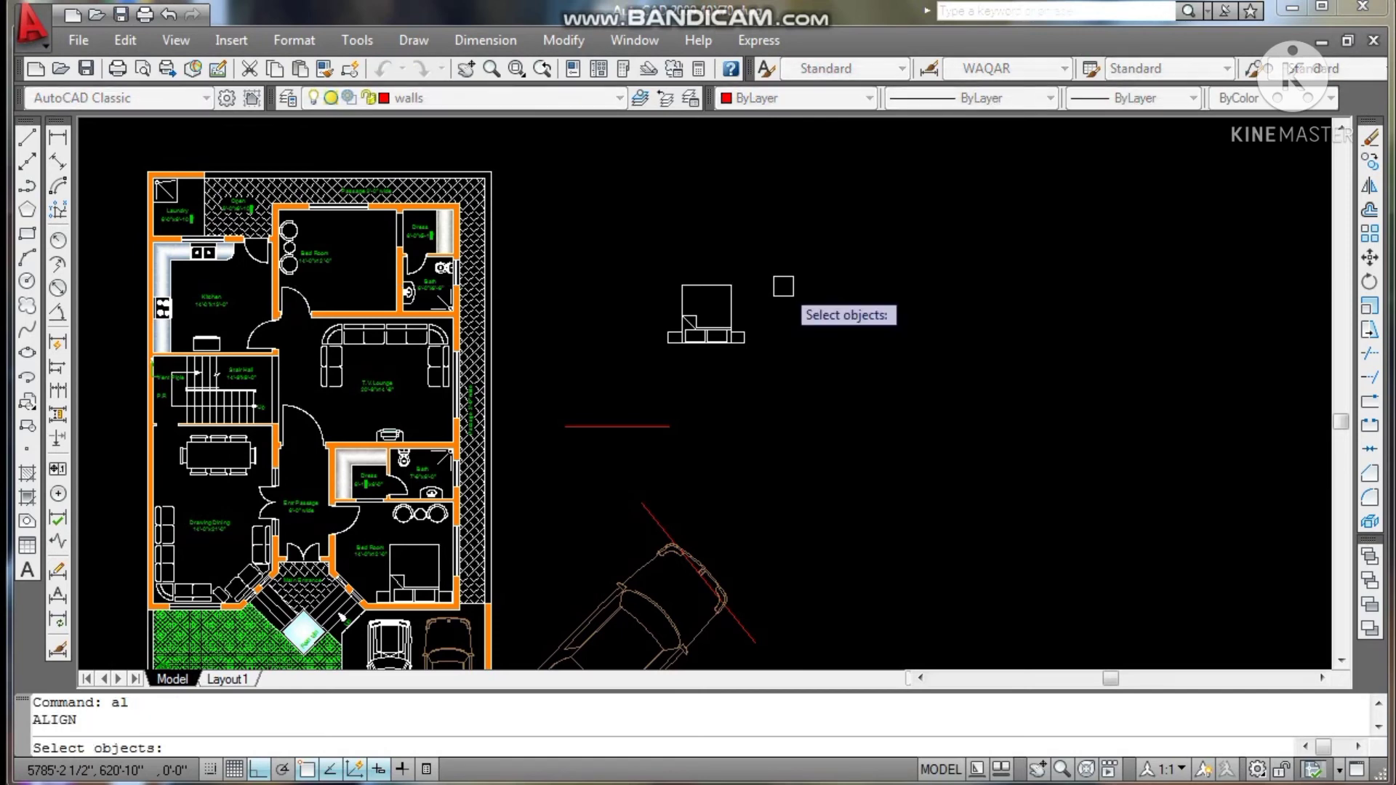
{"action": "left_click", "coordinate": [689, 321]}
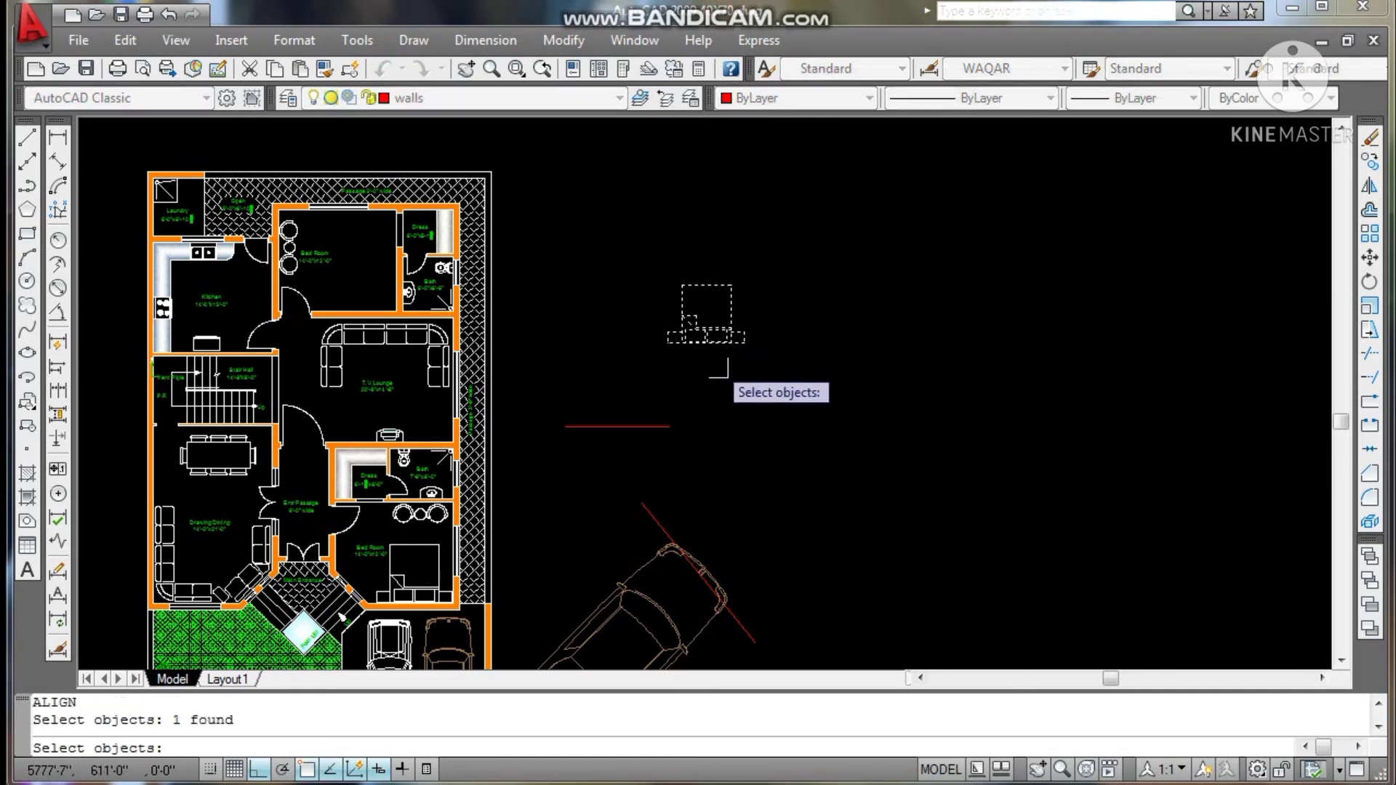
{"action": "key", "text": "Return"}
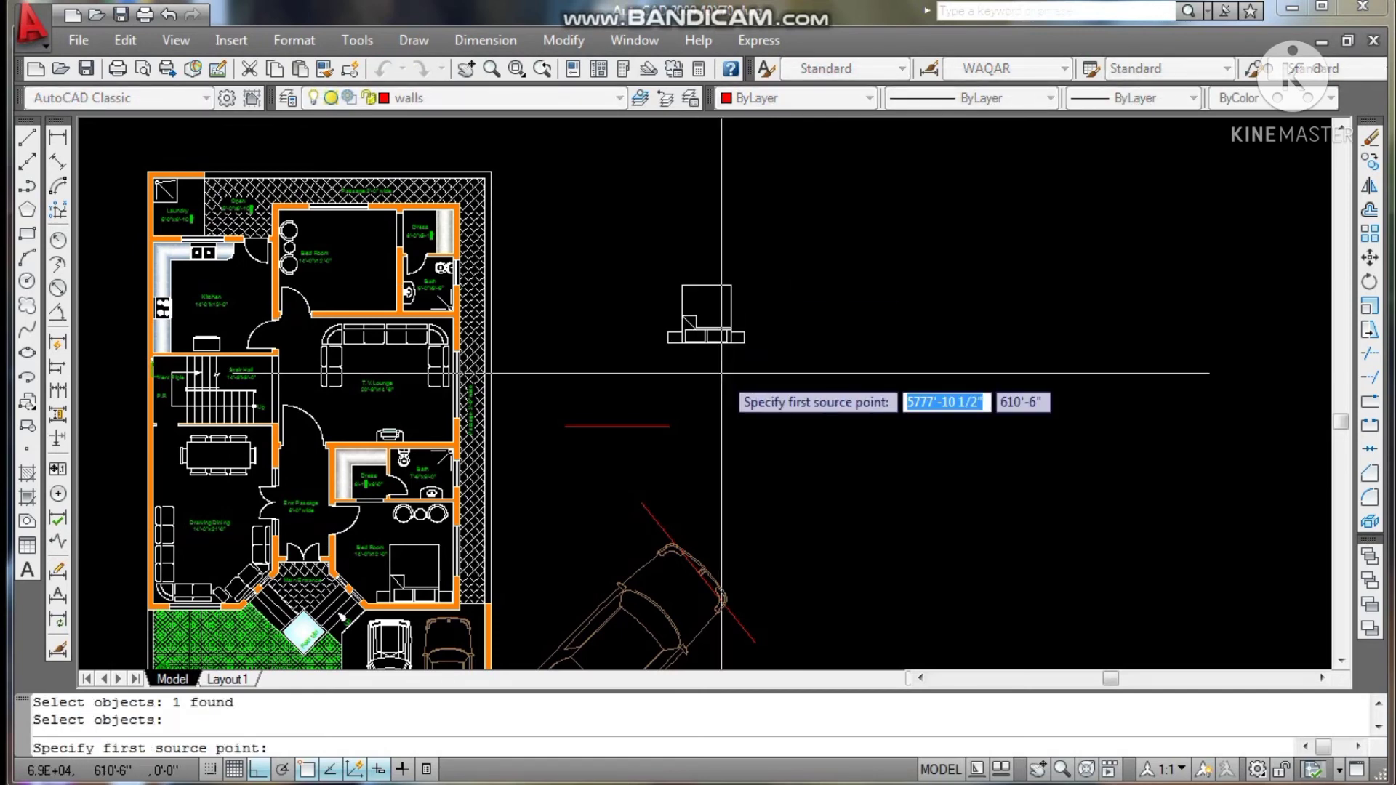
{"action": "left_click", "coordinate": [668, 342]}
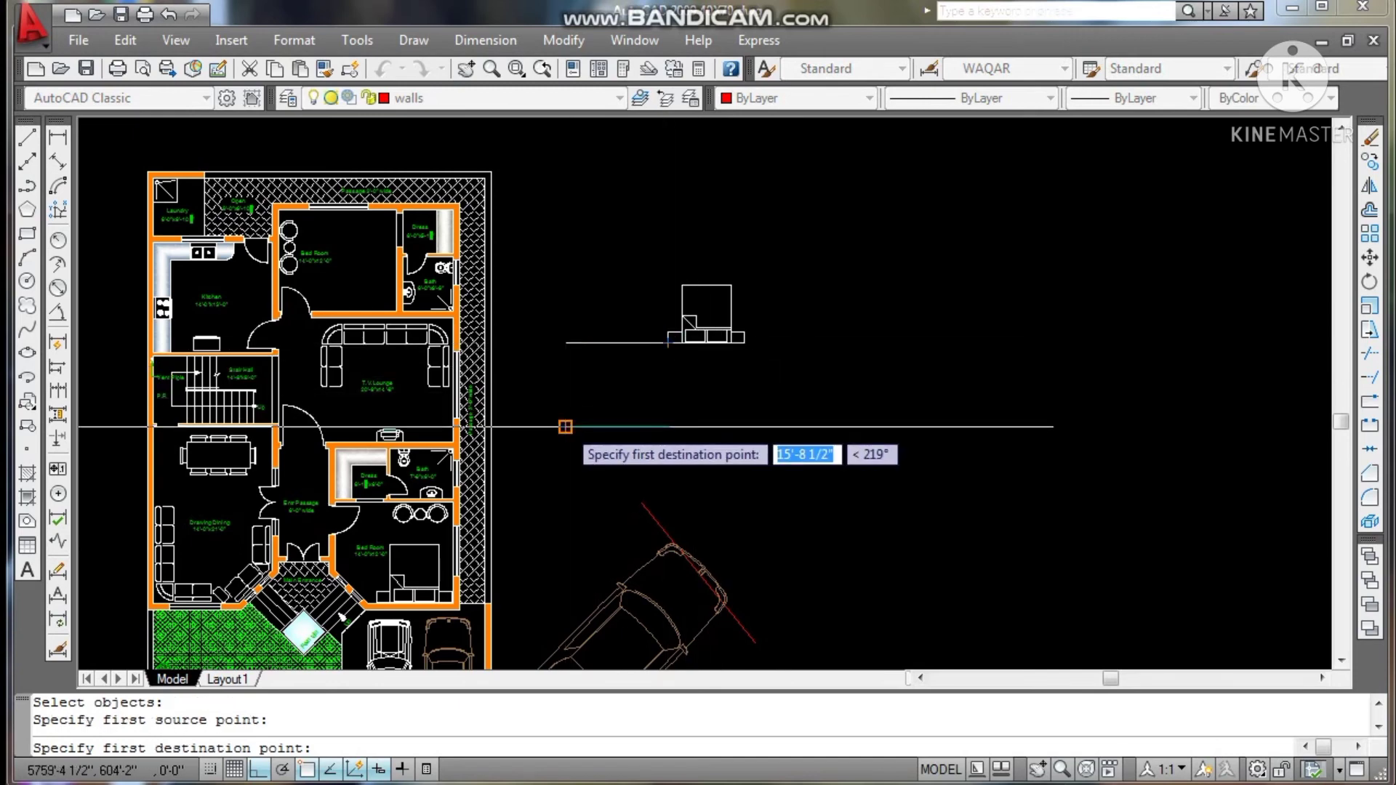
{"action": "left_click", "coordinate": [565, 426]}
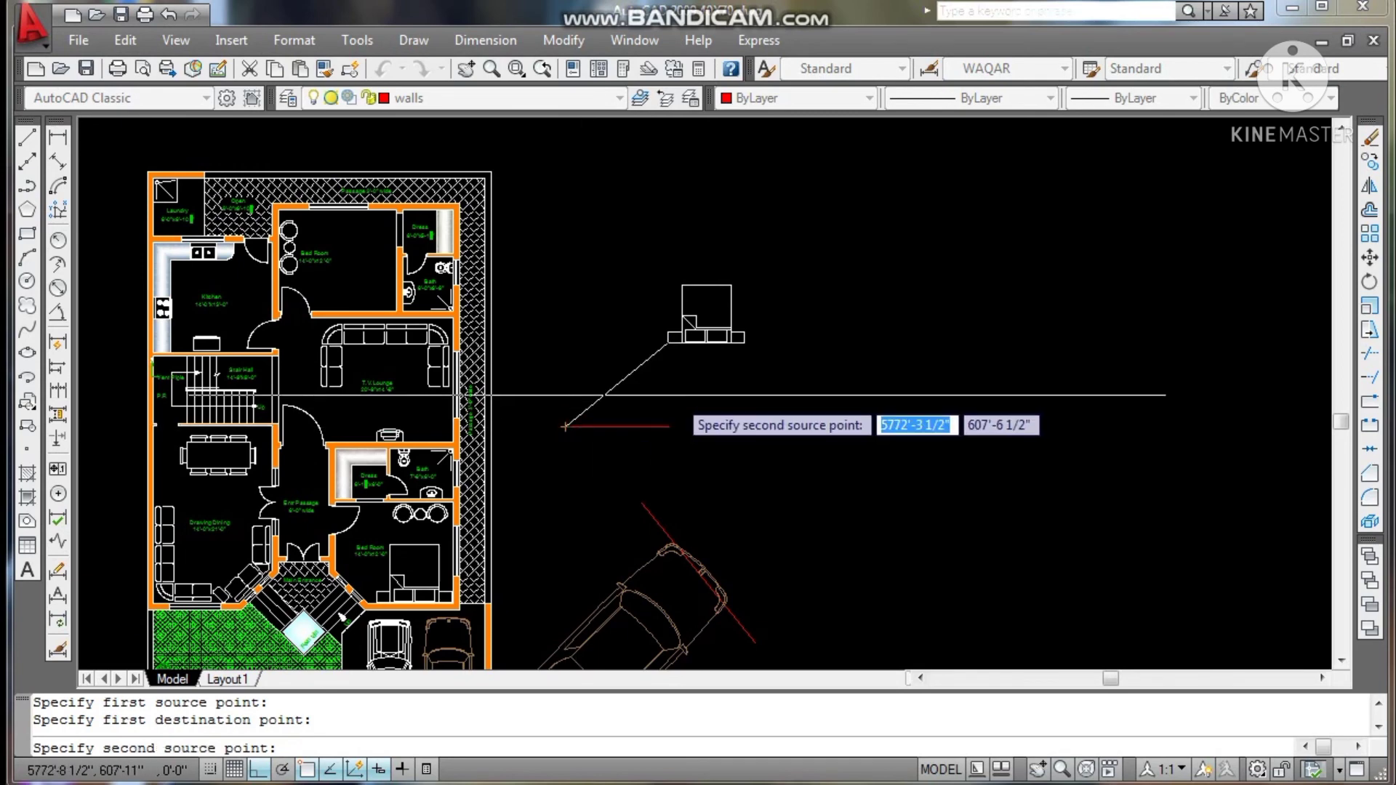
Match the bed's lower-right side table corner to the right end of the horizontal line and finish the alignment with scaling.
{"action": "left_click", "coordinate": [743, 342]}
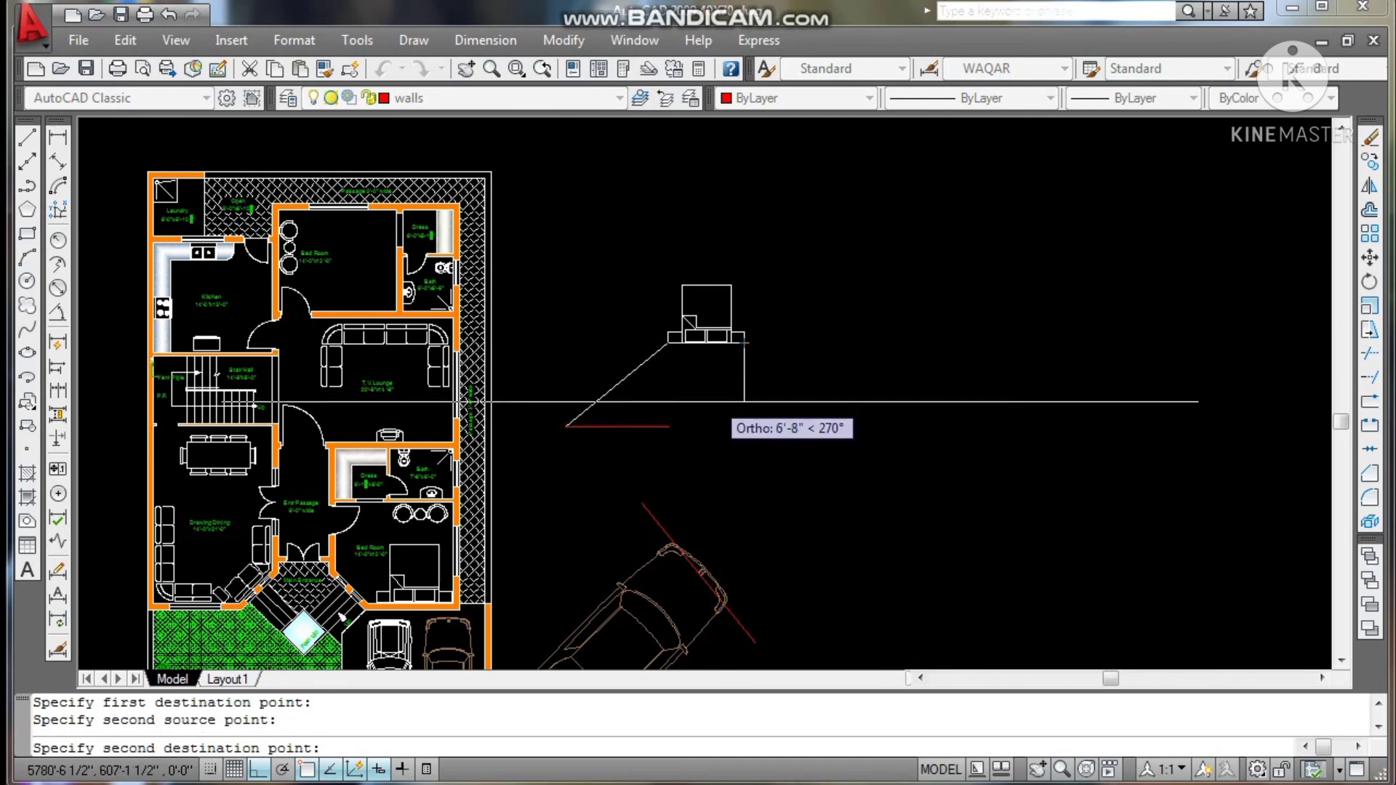
{"action": "left_click", "coordinate": [668, 426]}
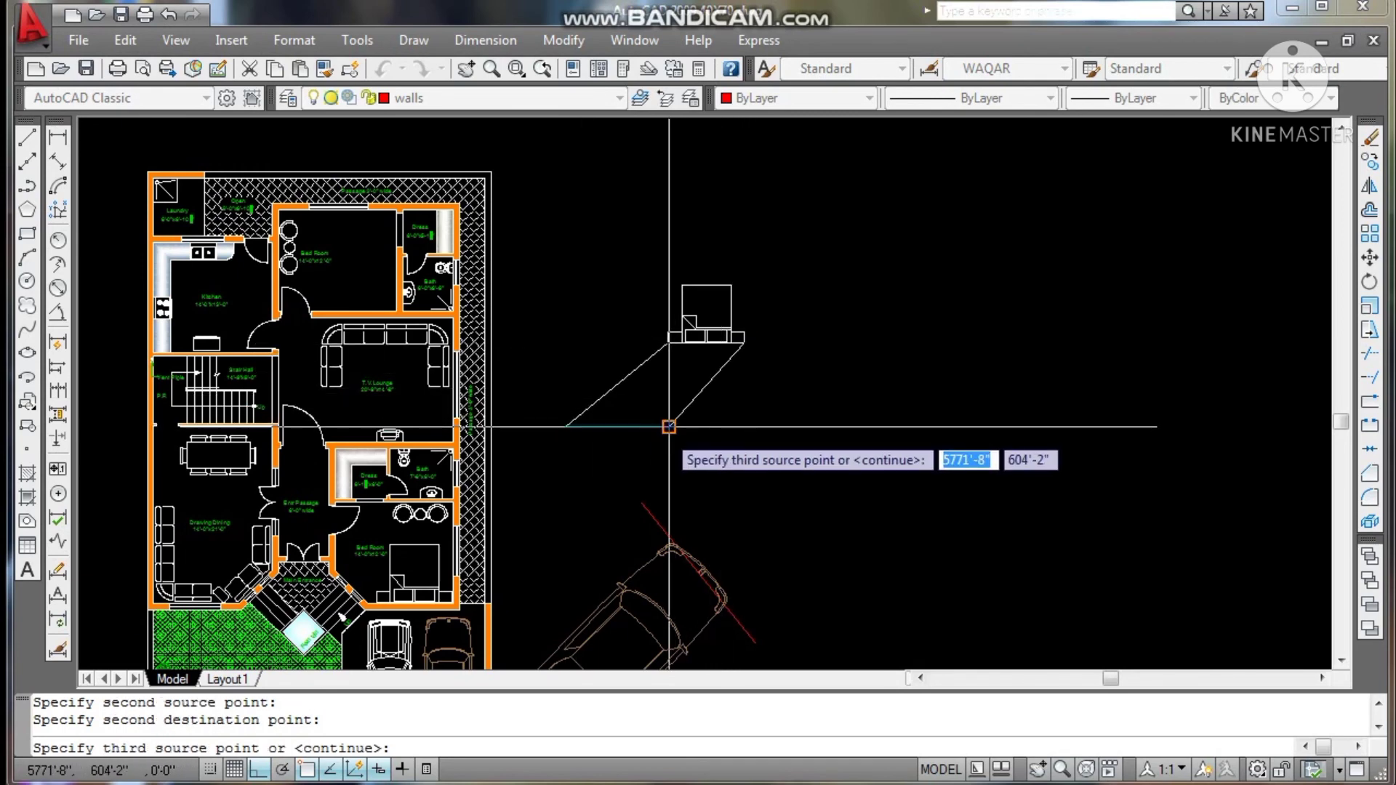
{"action": "right_click", "coordinate": [665, 433]}
{"action": "type", "text": "y"}
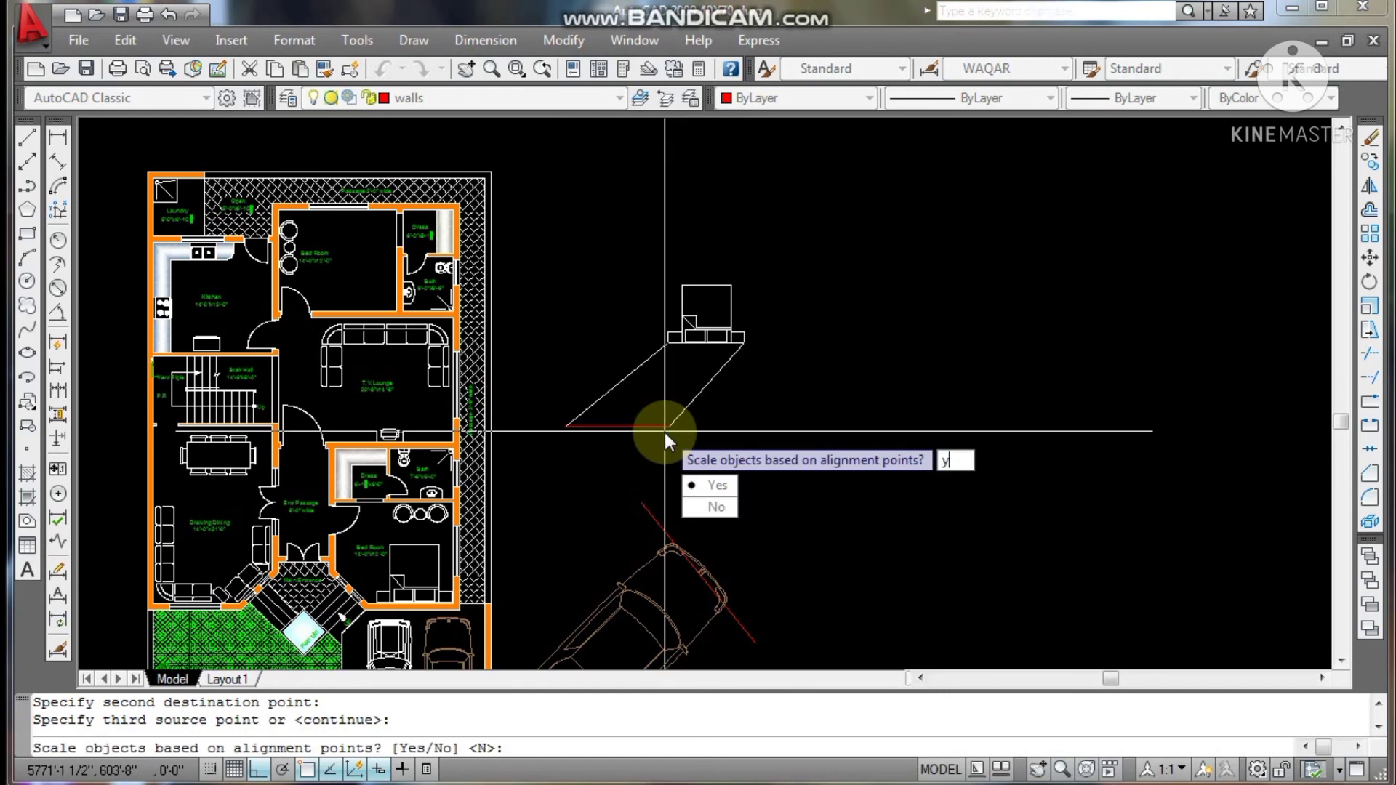
{"action": "key", "text": "Return"}
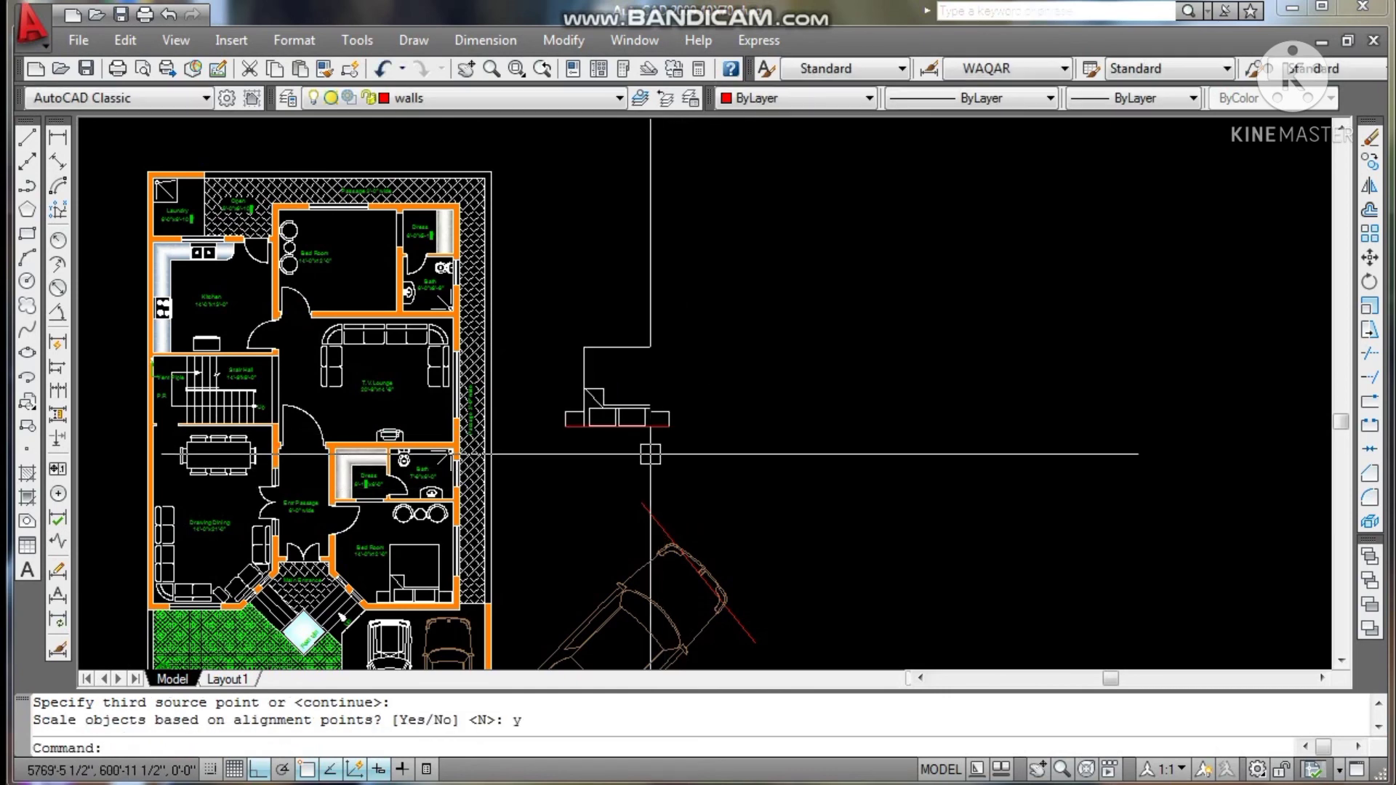
{"action": "scroll", "coordinate": [676, 454], "scroll_direction": "up", "scroll_amount": 6}
{"action": "scroll", "coordinate": [800, 458], "scroll_direction": "down", "scroll_amount": 2}
{"action": "scroll", "coordinate": [761, 456], "scroll_direction": "down", "scroll_amount": 6}
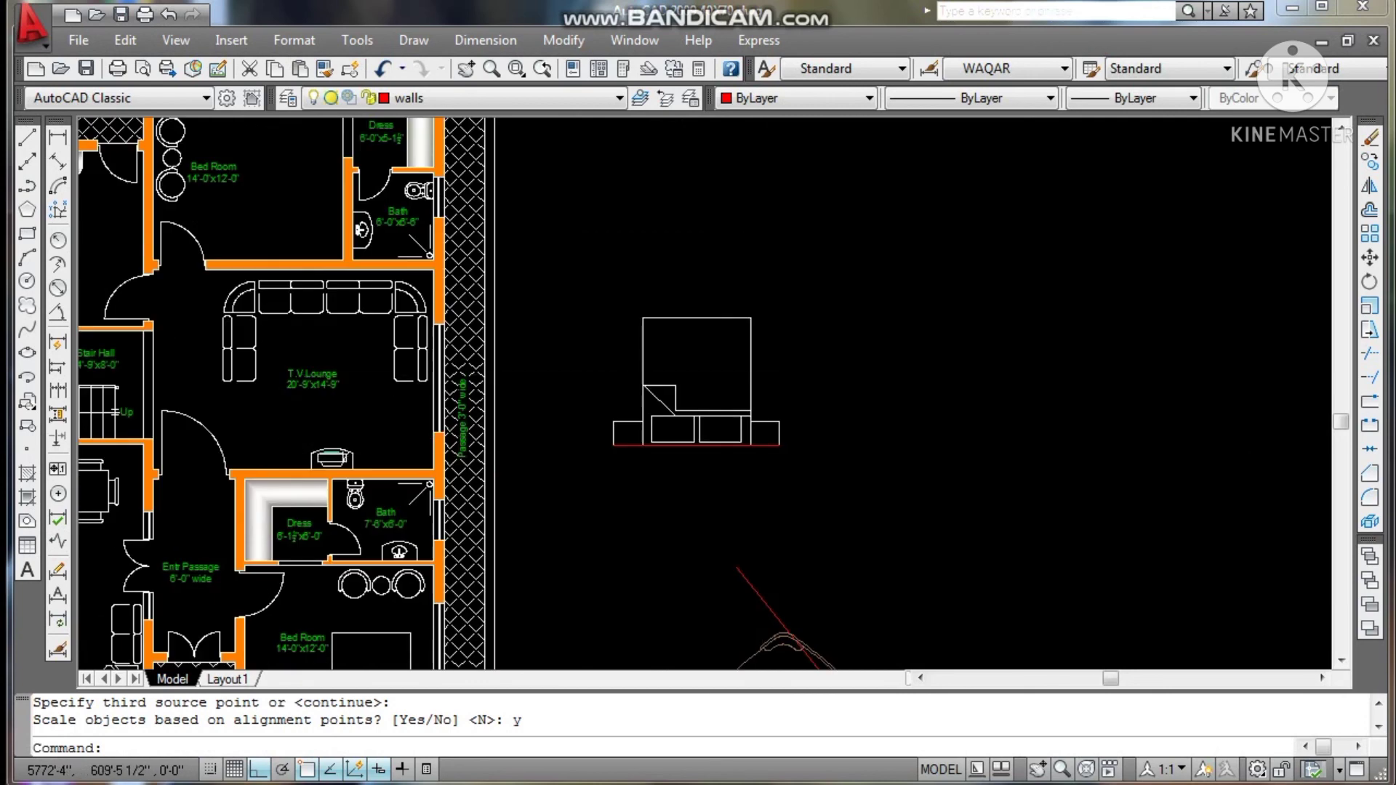